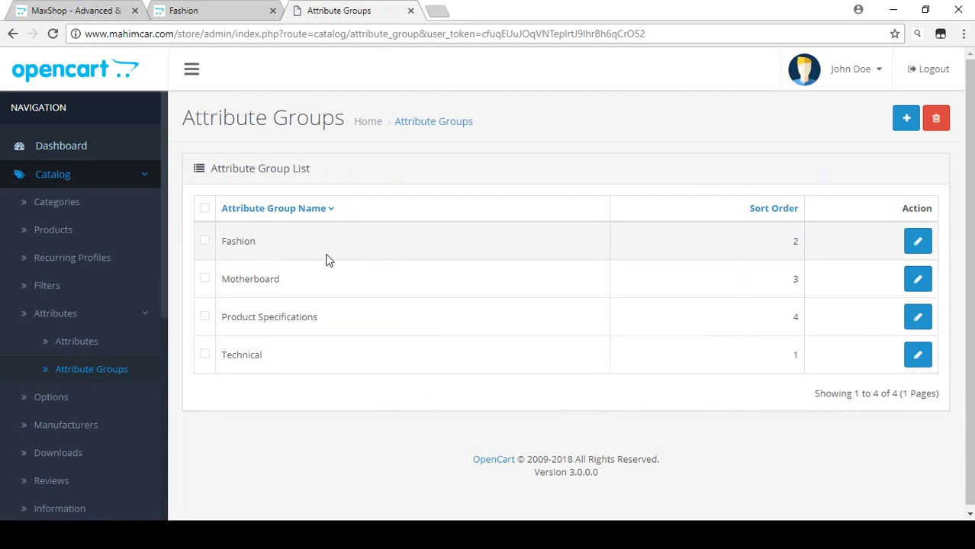
# Create the attribute group 'Tshirt' with sort order 1 and save it.
pyautogui.click(906, 119)
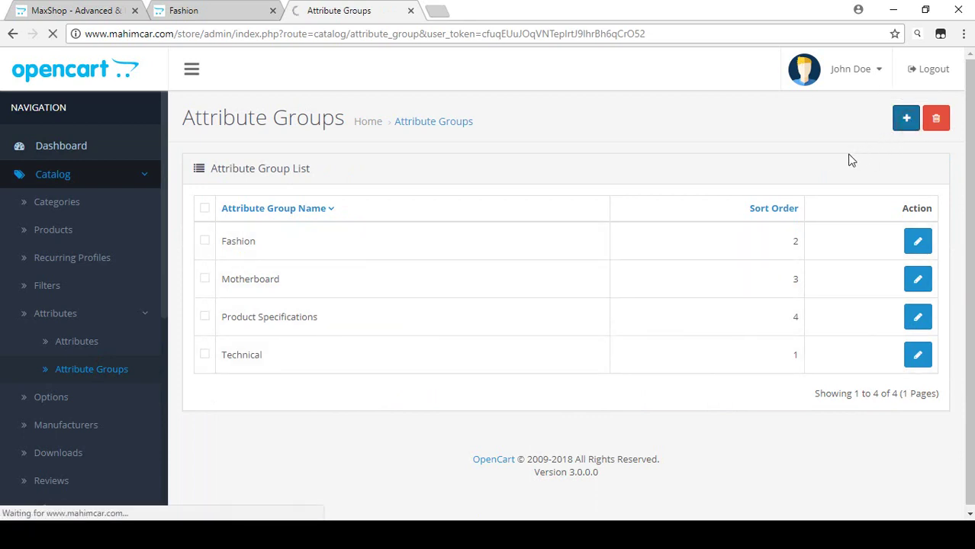
pyautogui.click(234, 7)
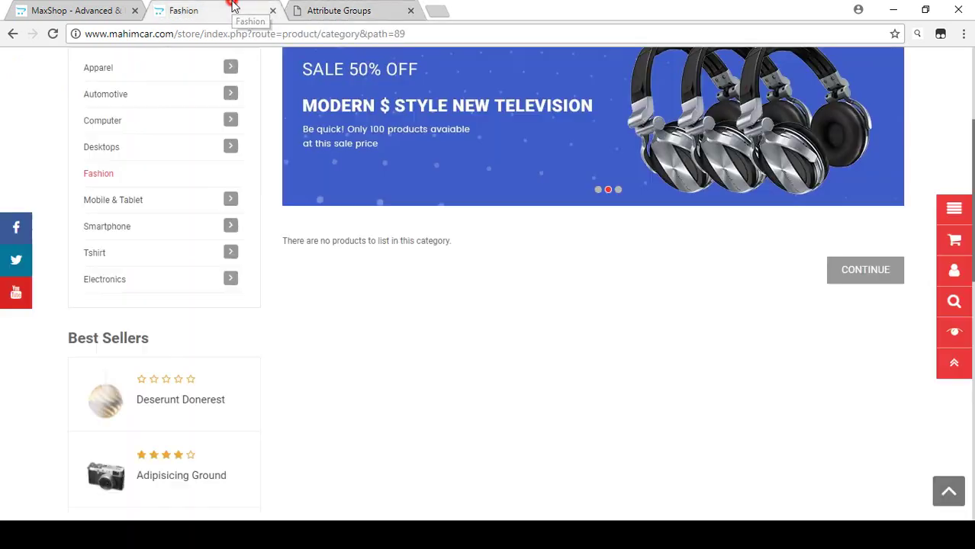
pyautogui.click(94, 255)
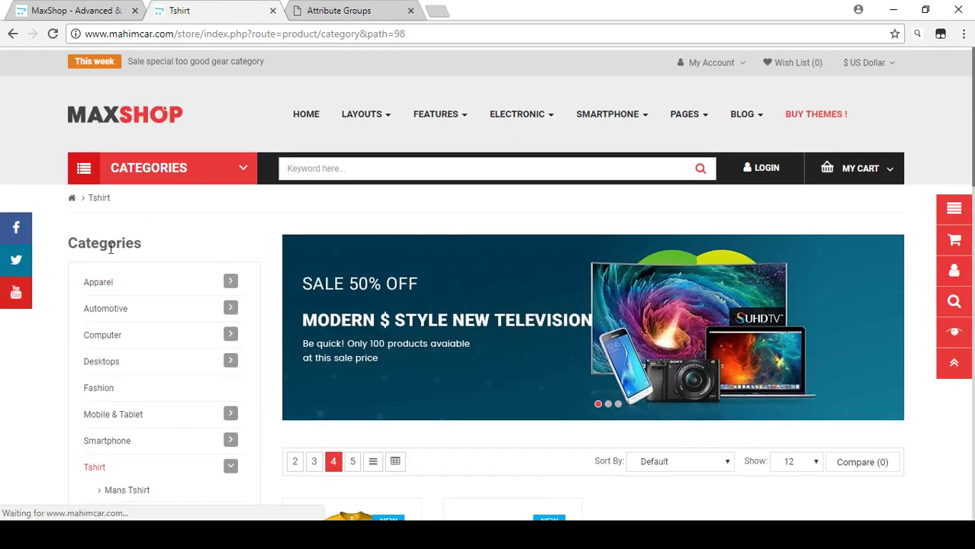
pyautogui.click(316, 9)
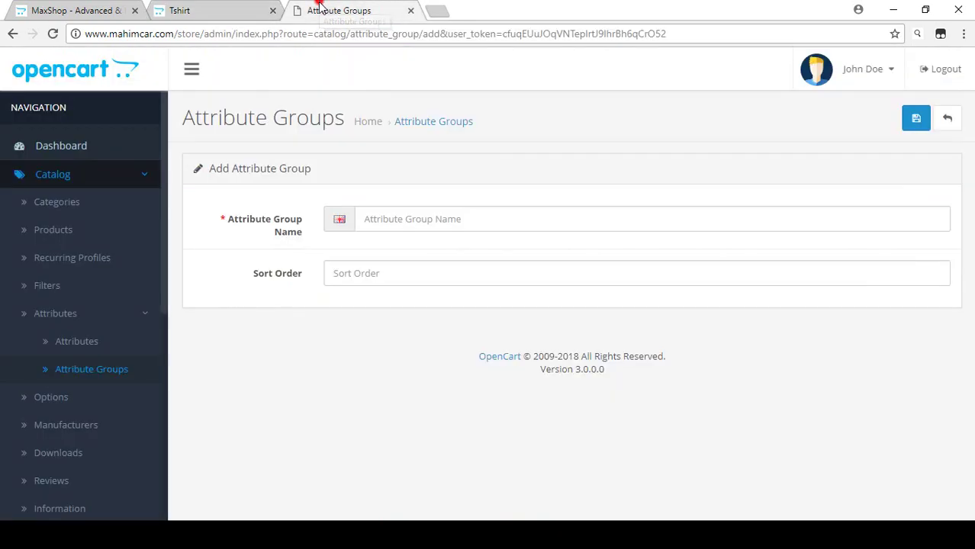
pyautogui.click(388, 211)
pyautogui.write('T')
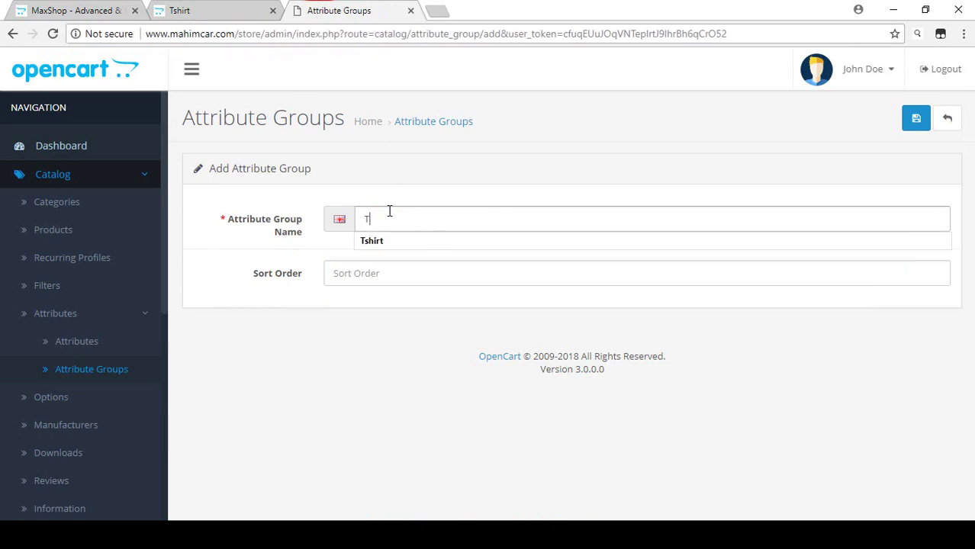
pyautogui.write('shirt')
pyautogui.click(412, 328)
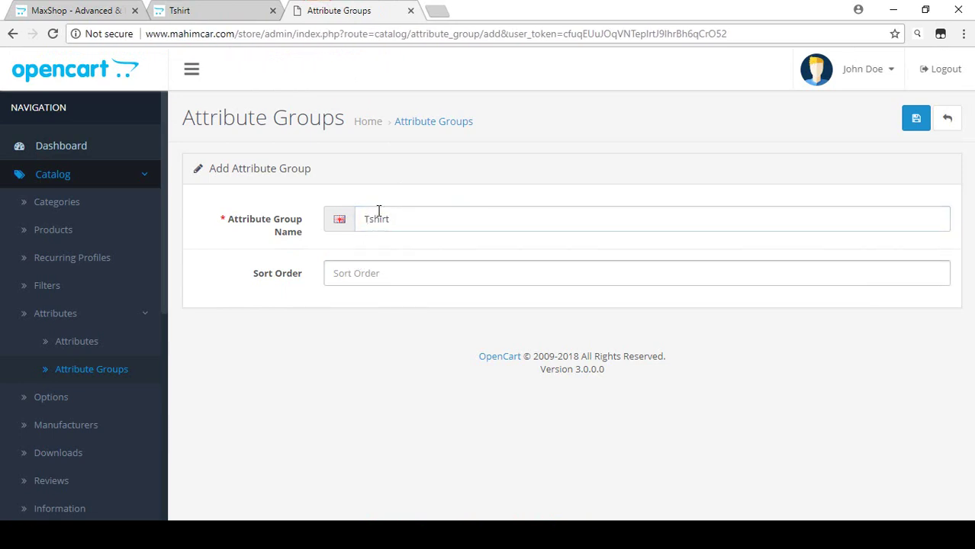
pyautogui.click(381, 271)
pyautogui.write('1')
pyautogui.click(323, 344)
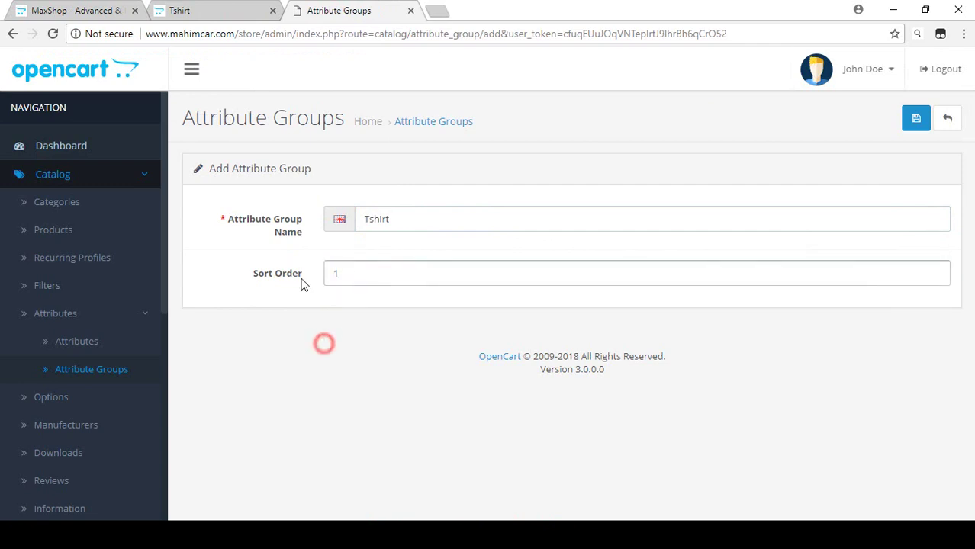
pyautogui.click(916, 119)
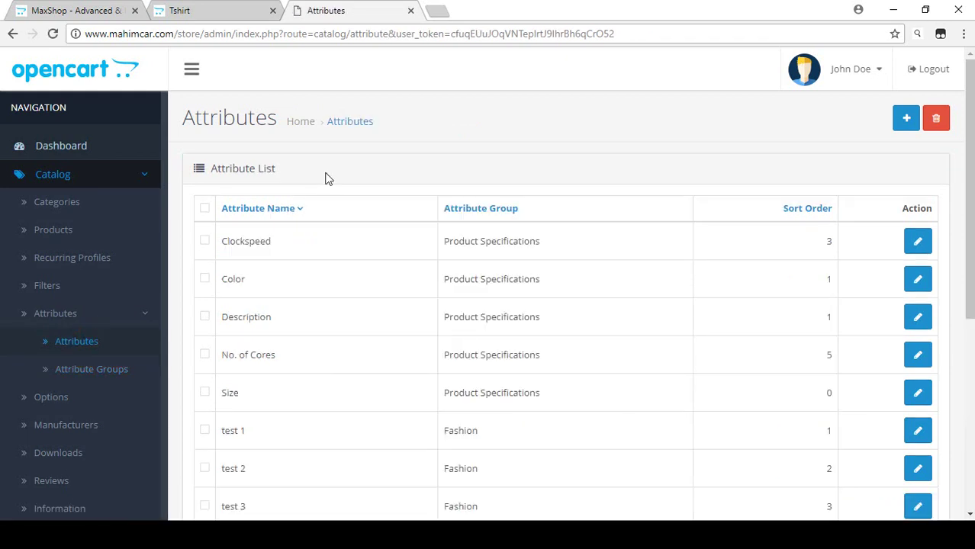
# Start a new attribute and name it 'Tshirt GSM'.
pyautogui.scroll(-5, 325, 177)
pyautogui.scroll(4, 324, 177)
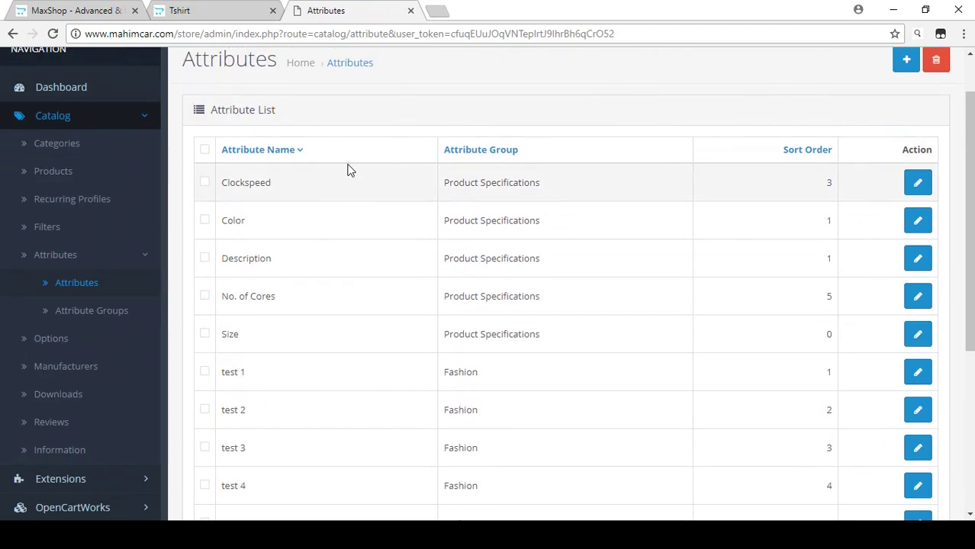
pyautogui.scroll(1, 299, 217)
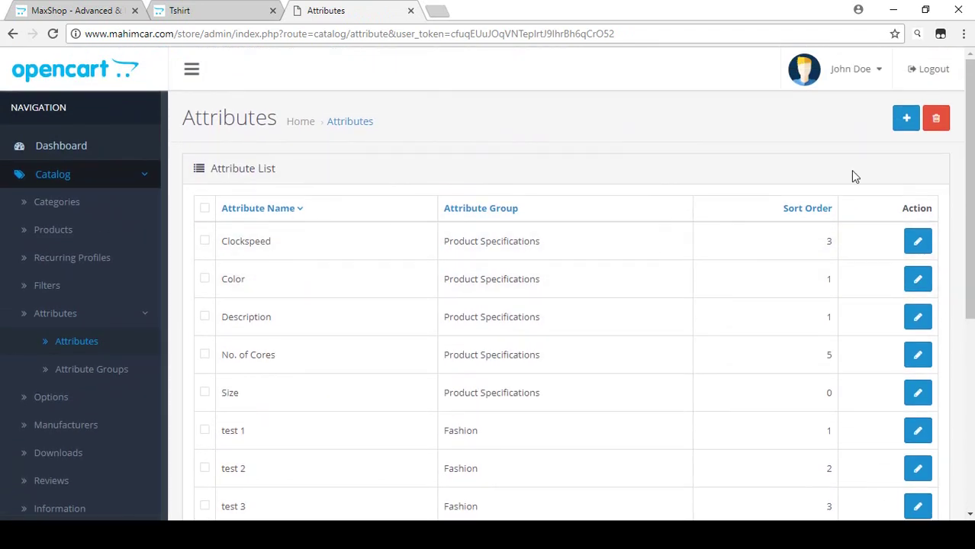
pyautogui.click(906, 122)
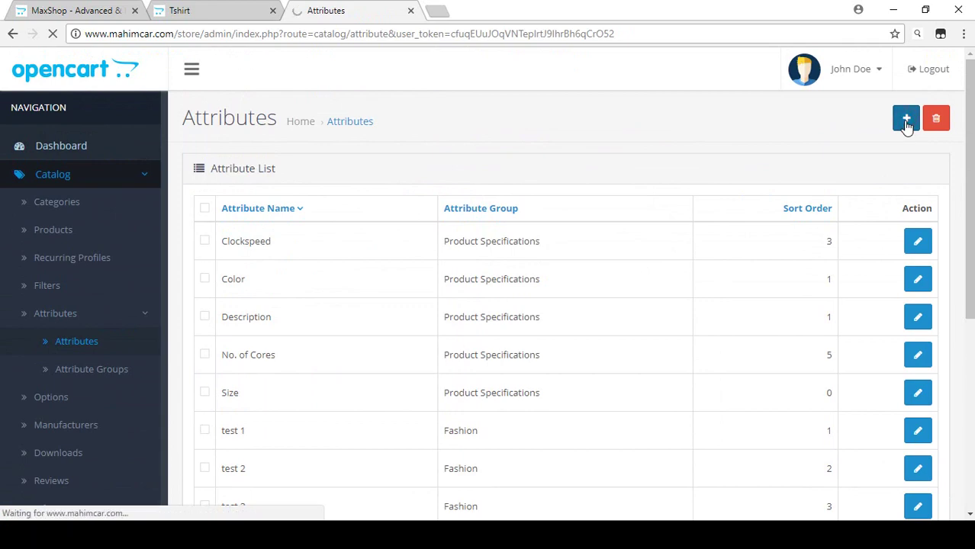
pyautogui.click(389, 223)
pyautogui.click(223, 8)
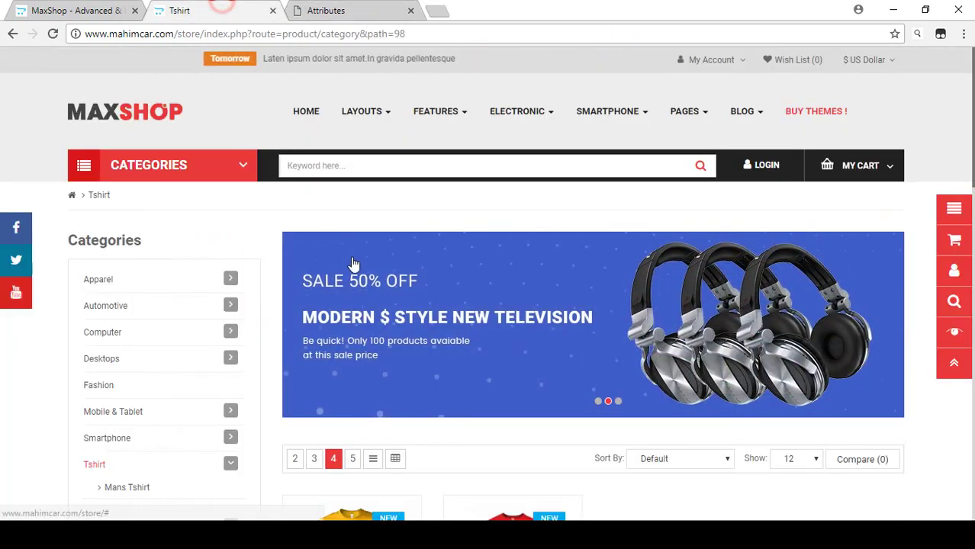
pyautogui.scroll(-5, 347, 260)
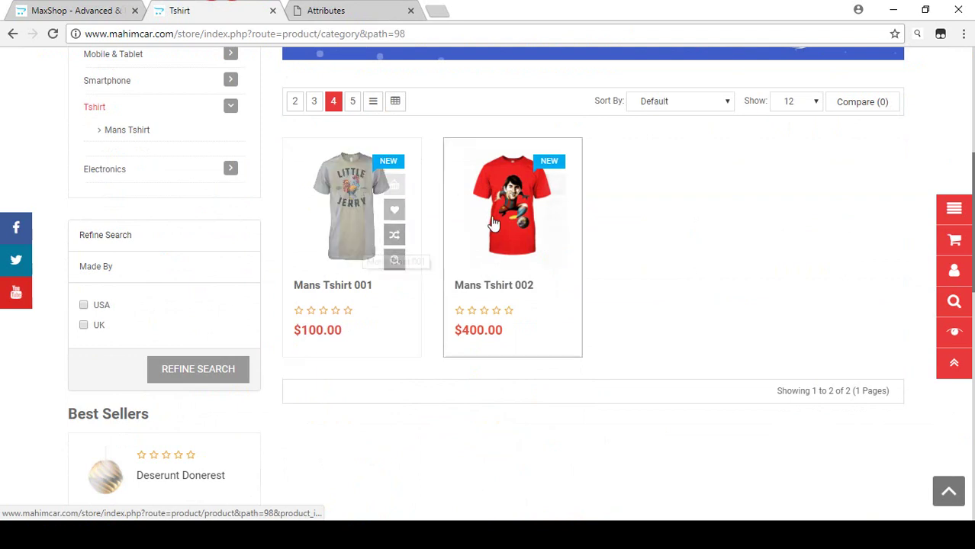
pyautogui.click(335, 9)
pyautogui.write('T')
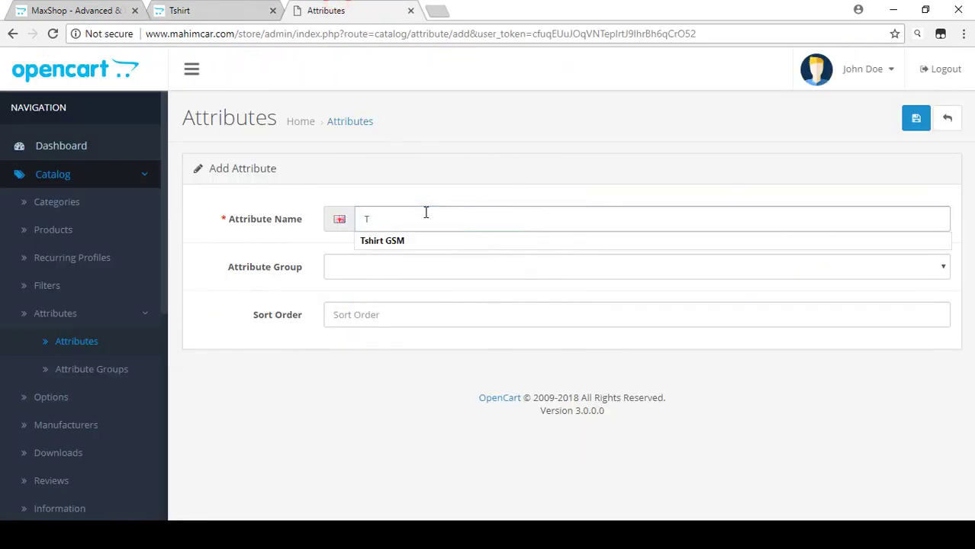
pyautogui.write('shirt GSM')
pyautogui.click(371, 189)
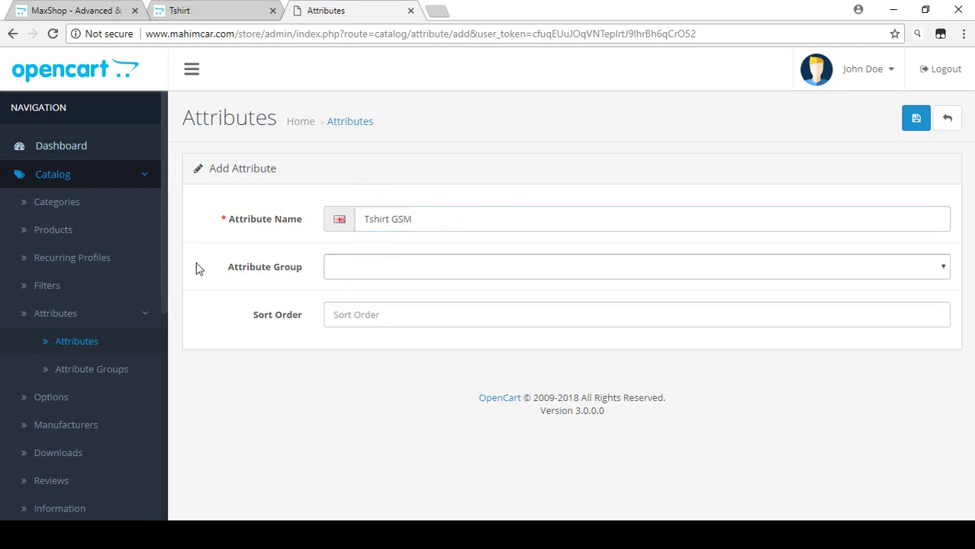
# Put Tshirt GSM in the Tshirt group with sort order 1 and save it.
pyautogui.click(330, 269)
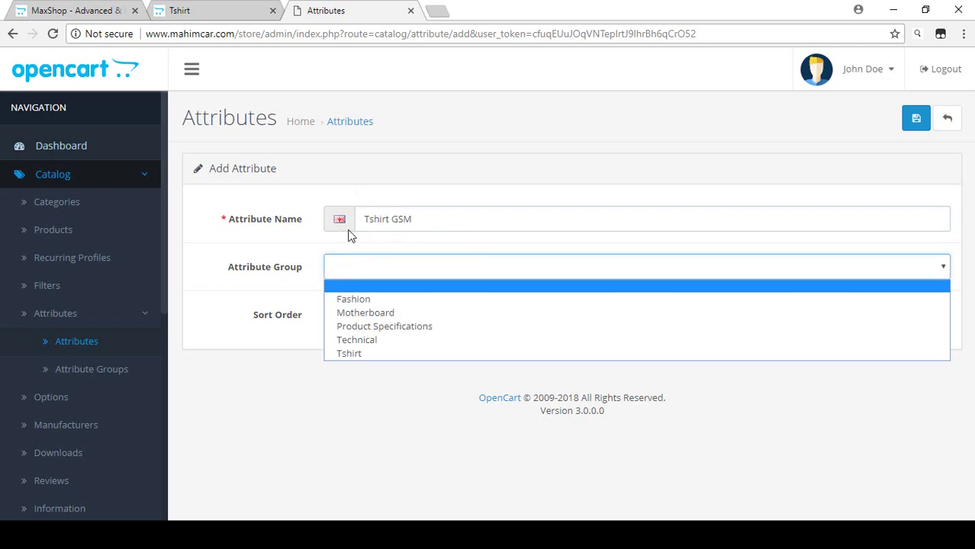
pyautogui.click(353, 353)
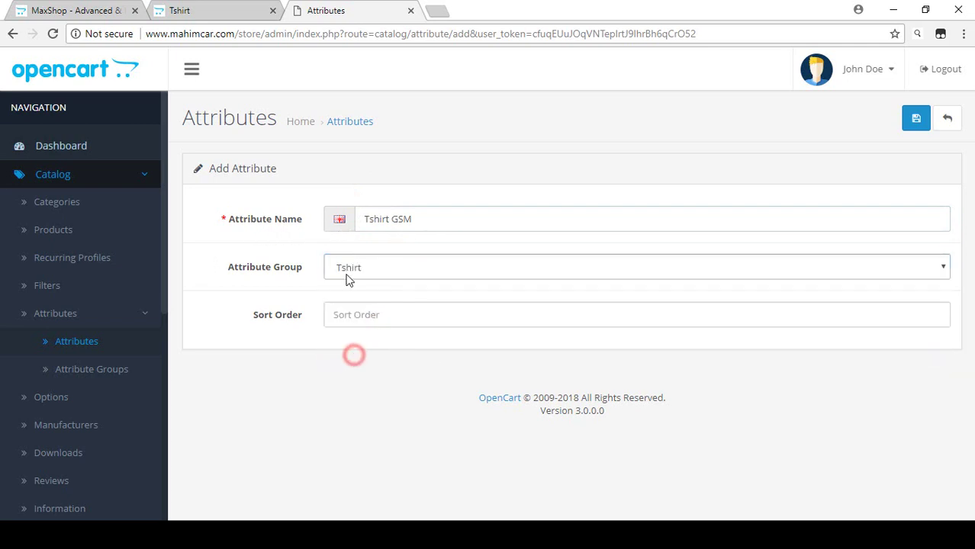
pyautogui.click(352, 312)
pyautogui.write('1')
pyautogui.click(295, 359)
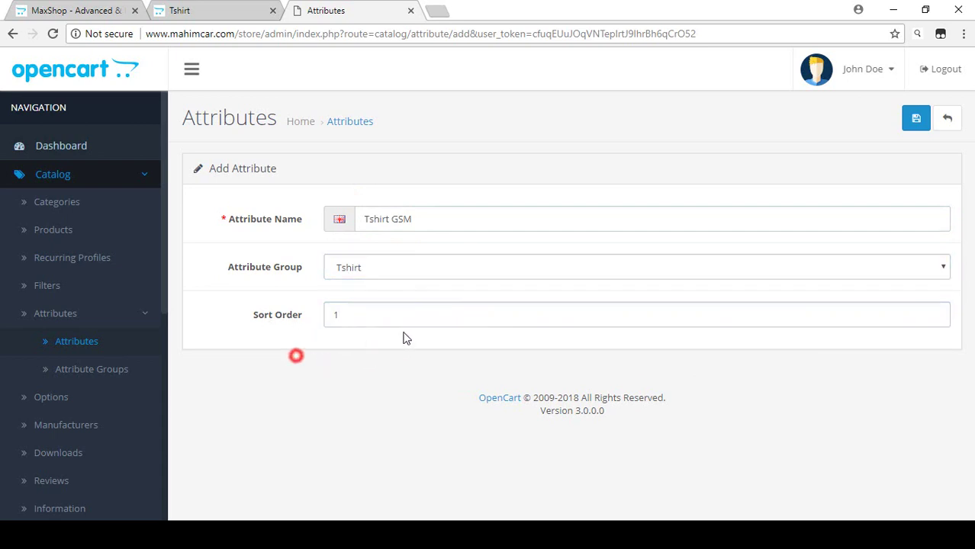
pyautogui.click(914, 120)
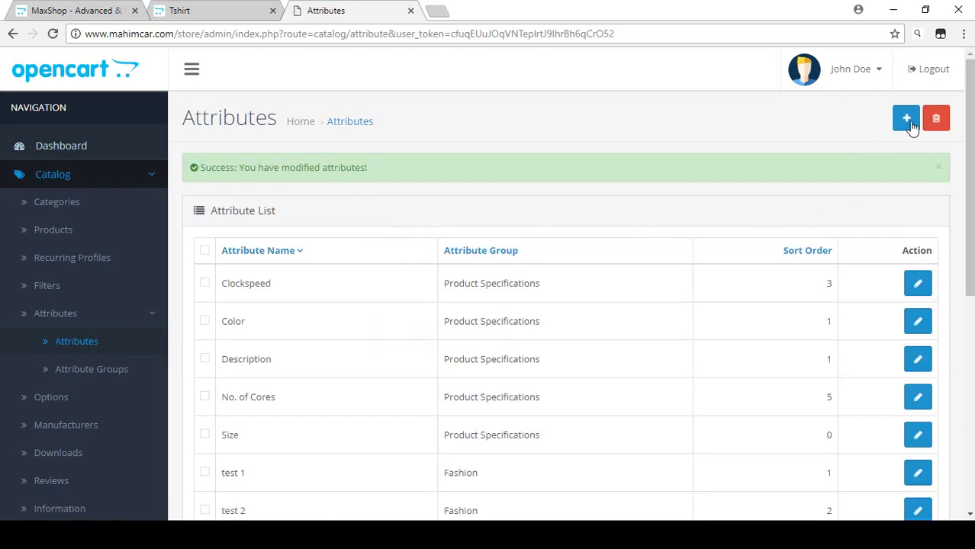
pyautogui.click(908, 122)
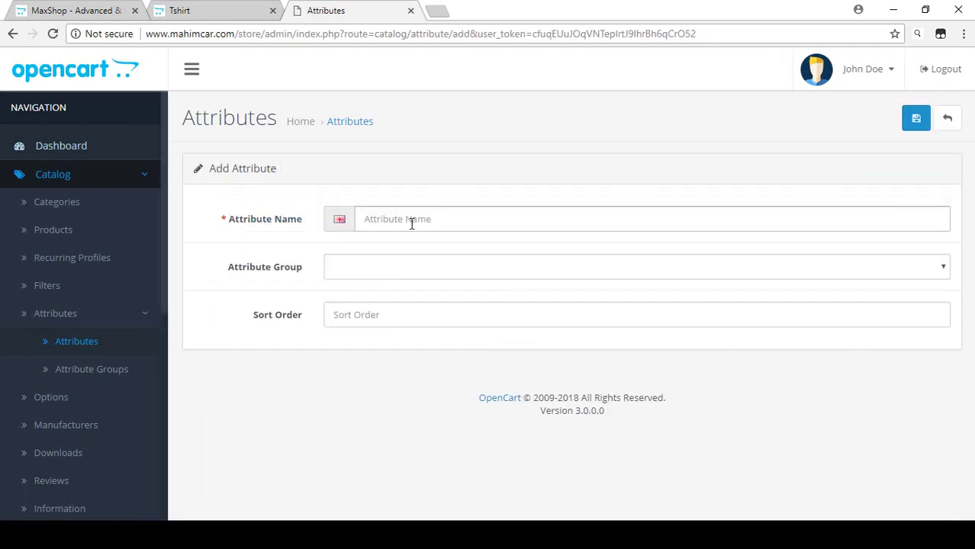
# Fill in a 'Made By' attribute in the Tshirt group with sort order 2.
pyautogui.click(410, 223)
pyautogui.write('M')
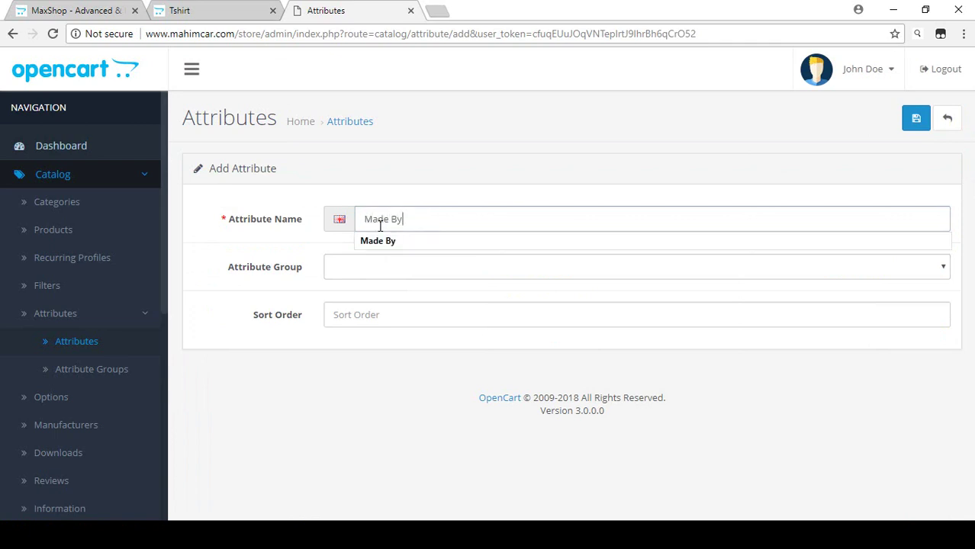
pyautogui.write('ade By')
pyautogui.click(372, 182)
pyautogui.click(363, 263)
pyautogui.click(350, 353)
pyautogui.click(372, 310)
pyautogui.write('2')
pyautogui.click(336, 376)
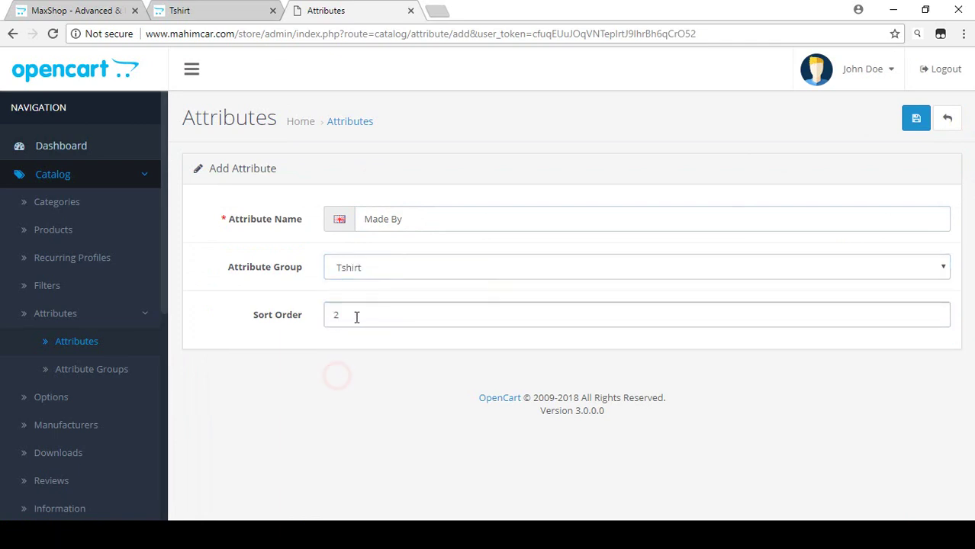
pyautogui.click(377, 355)
# Save the Made By attribute and go to the admin Products list.
pyautogui.click(388, 226)
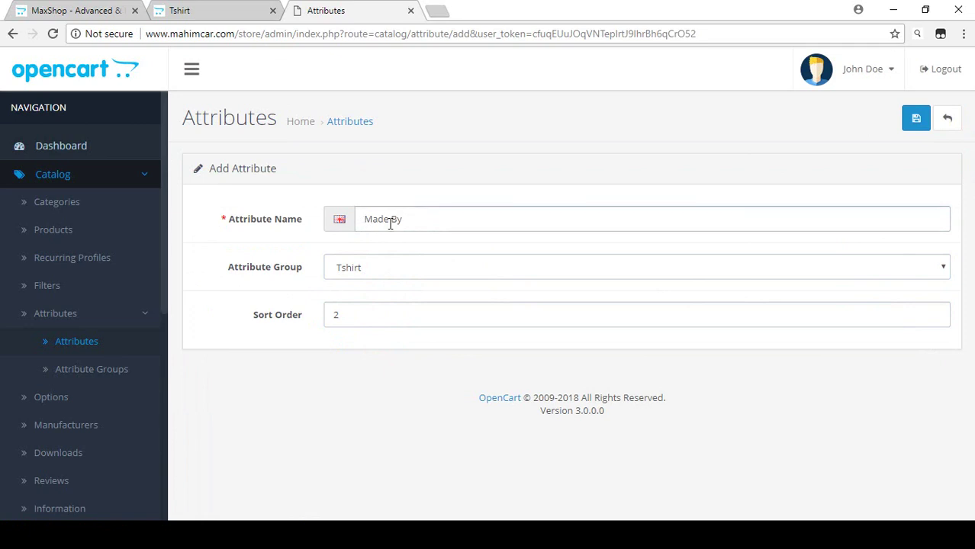
pyautogui.click(211, 10)
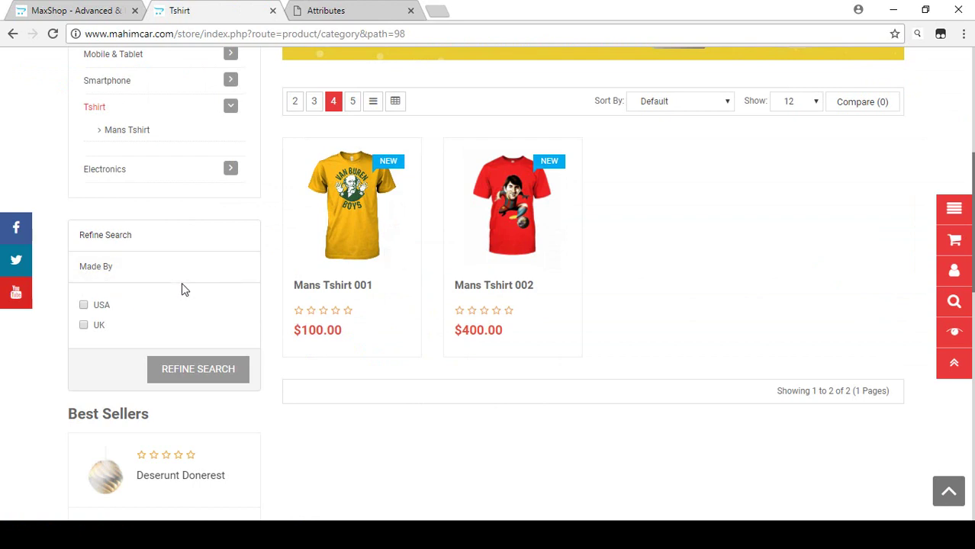
pyautogui.click(335, 10)
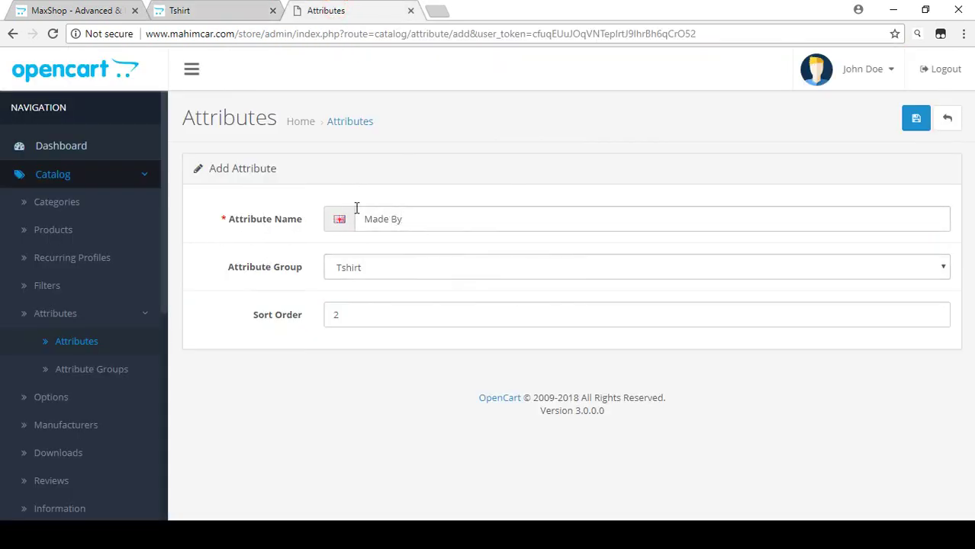
pyautogui.click(914, 121)
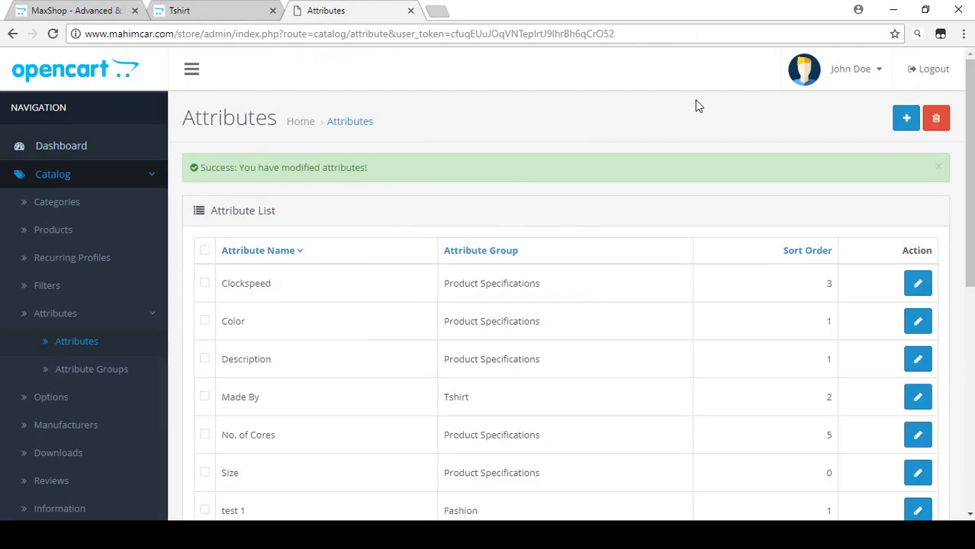
pyautogui.click(77, 237)
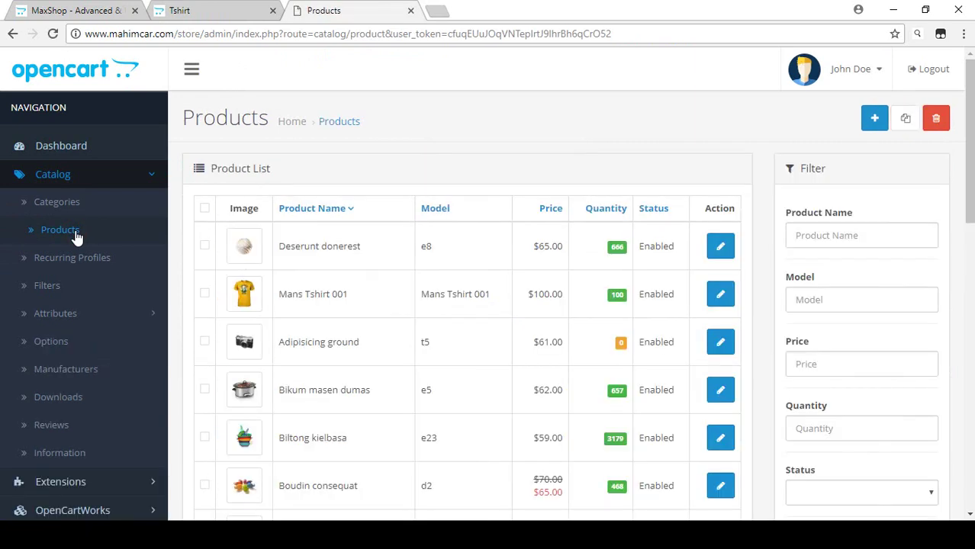
# Open Mans Tshirt 001 for editing on its Attribute tab.
pyautogui.moveTo(274, 289); pyautogui.dragTo(361, 295)
pyautogui.click(365, 288)
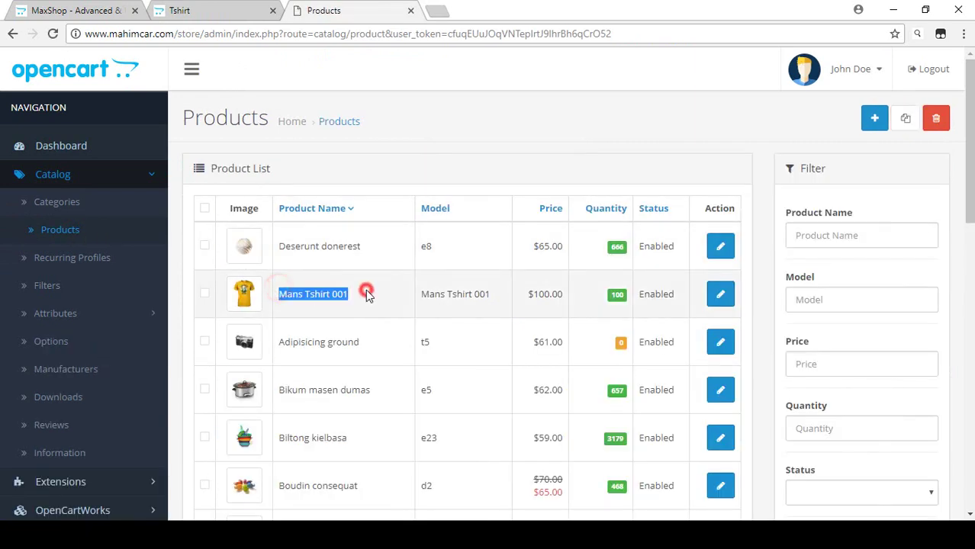
pyautogui.click(725, 298)
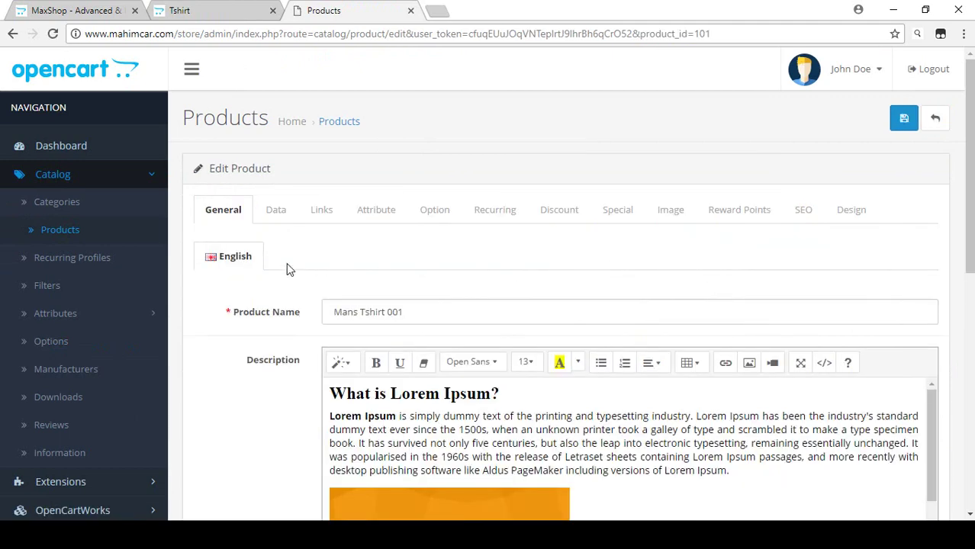
pyautogui.click(372, 214)
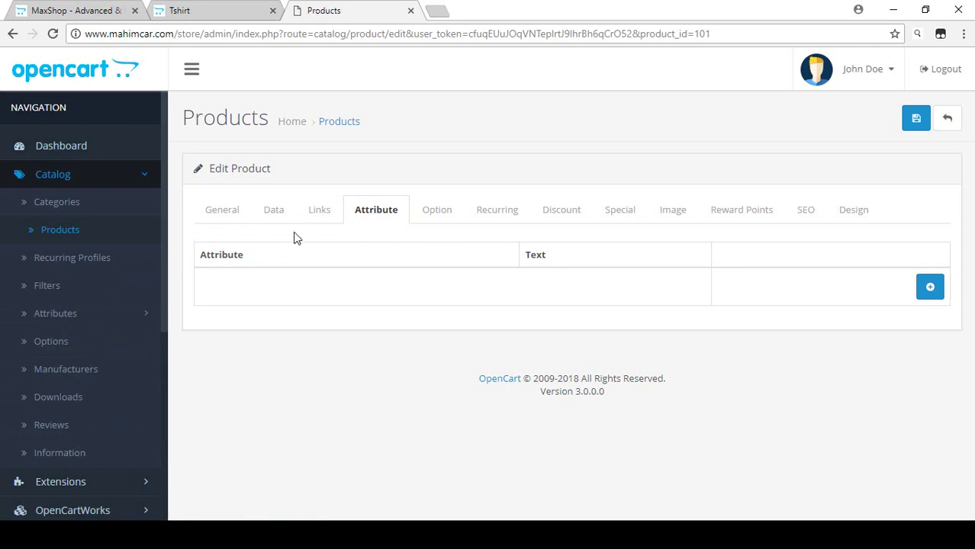
# Add a Tshirt GSM attribute with the value 180 GSM.
pyautogui.click(929, 286)
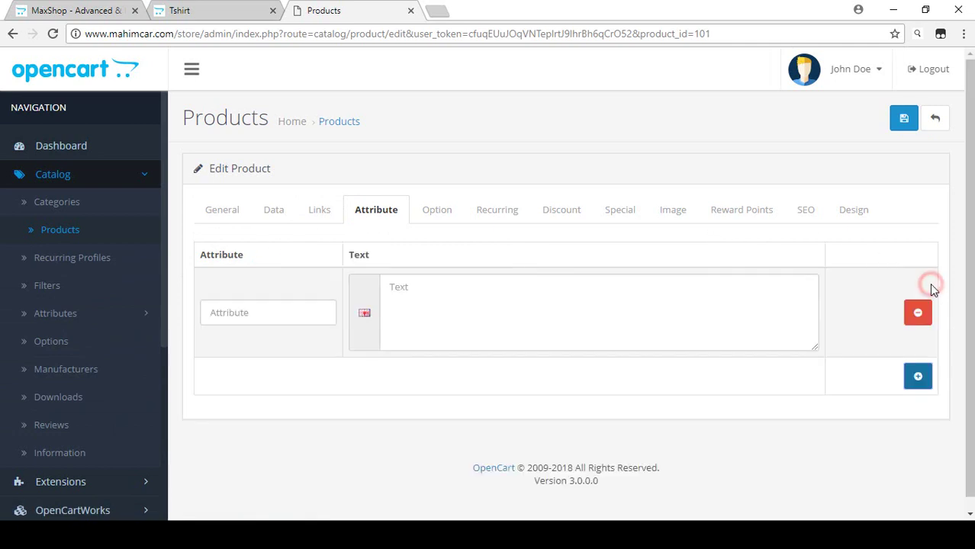
pyautogui.click(303, 311)
pyautogui.click(260, 309)
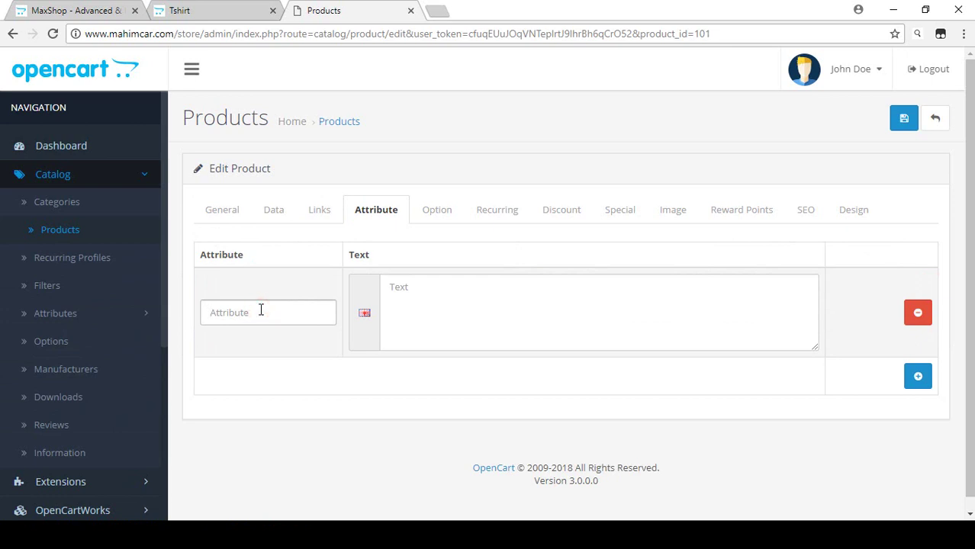
pyautogui.write('T')
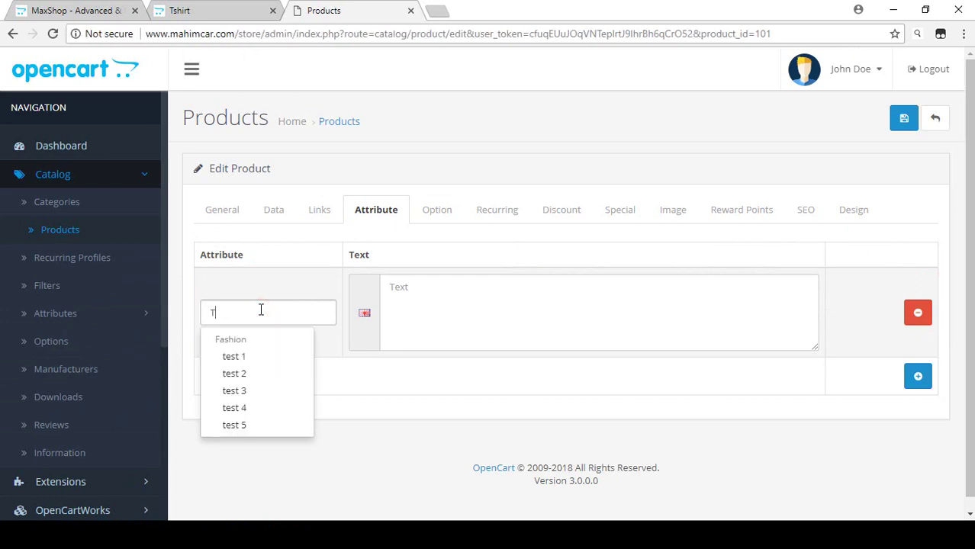
pyautogui.write('shir')
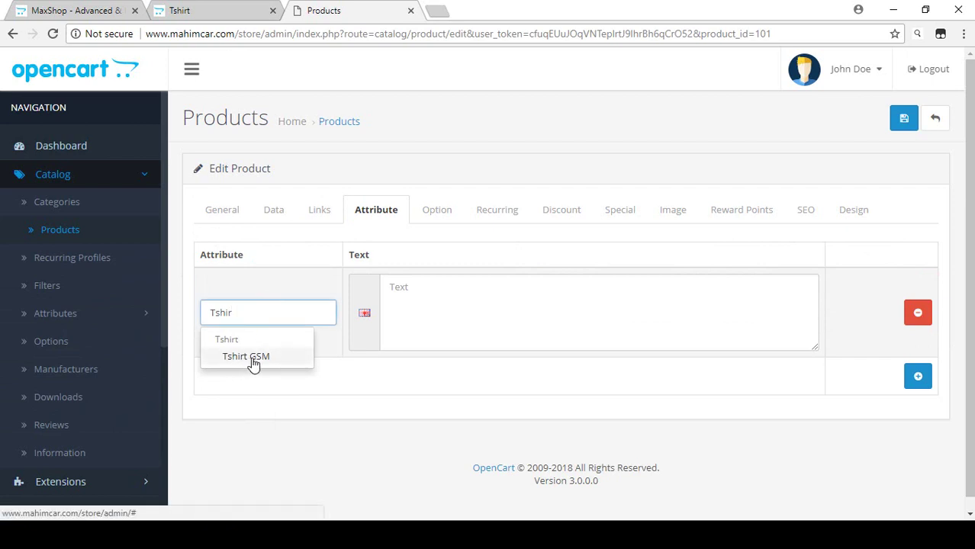
pyautogui.click(253, 358)
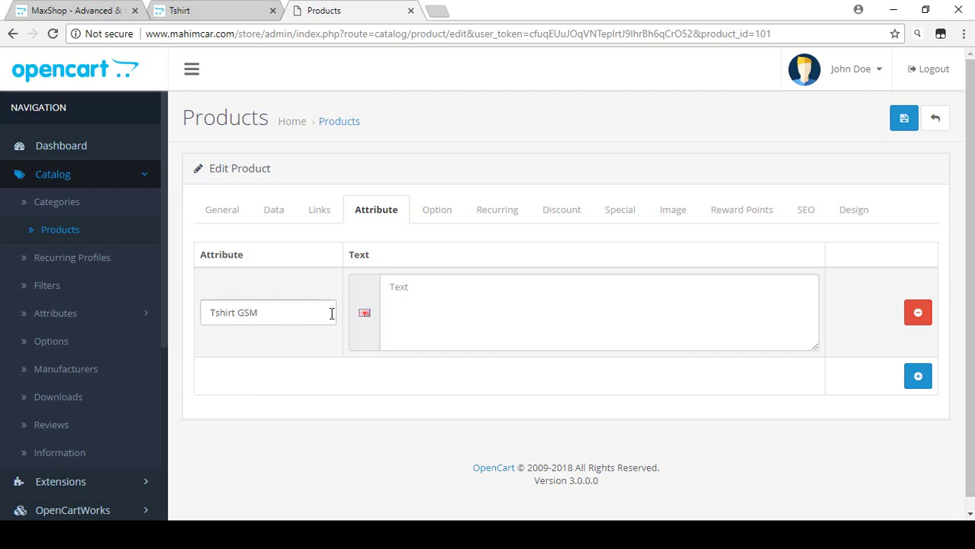
pyautogui.click(414, 298)
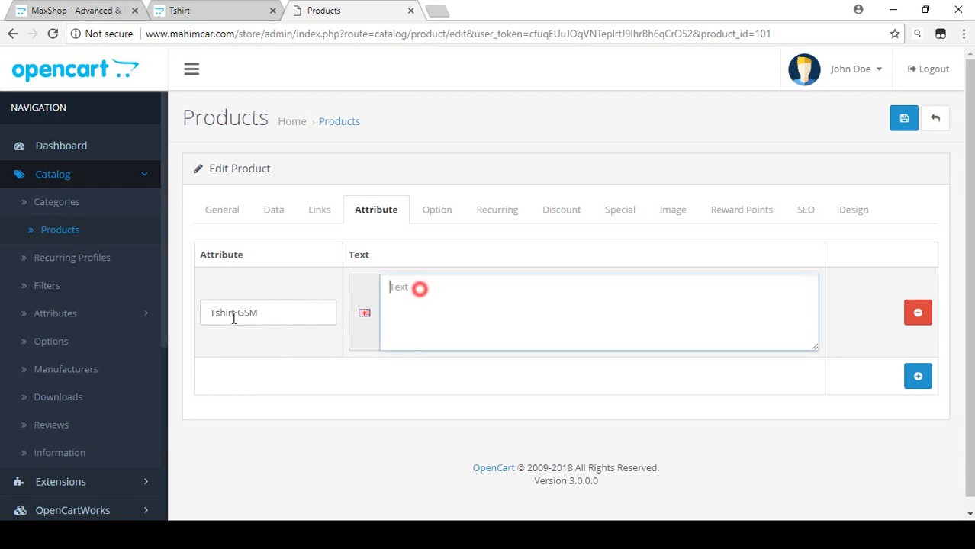
pyautogui.write('180')
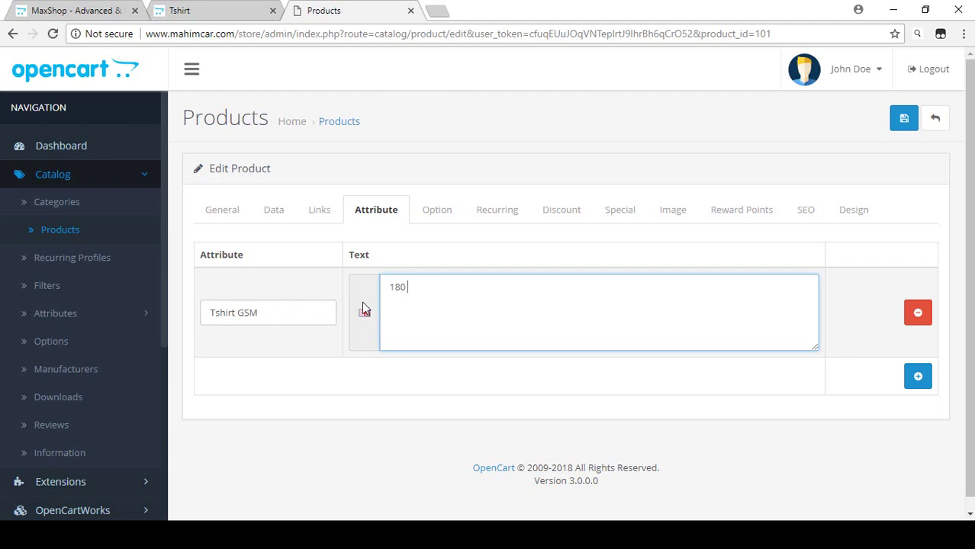
pyautogui.write(' GSM')
pyautogui.click(438, 304)
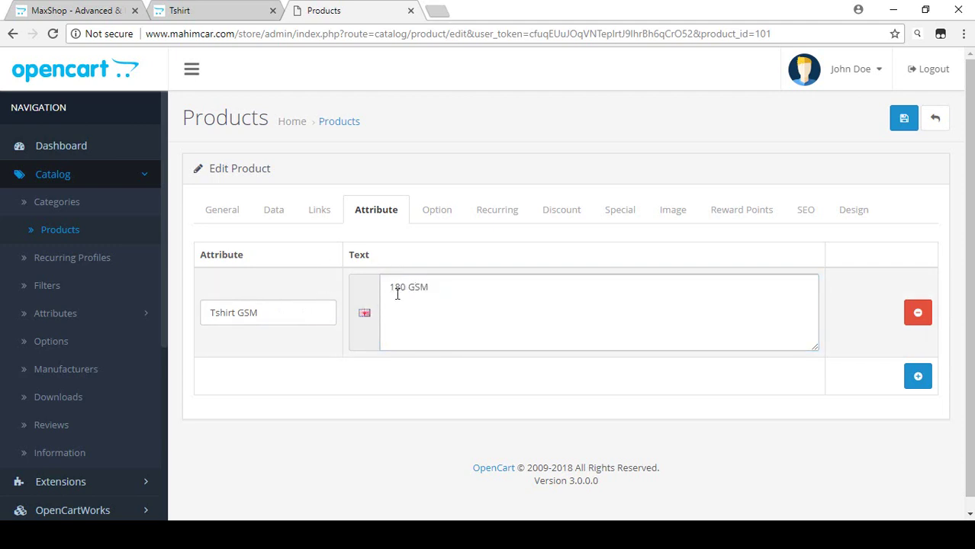
# Add a Made By attribute with the value UK and save the product.
pyautogui.click(918, 377)
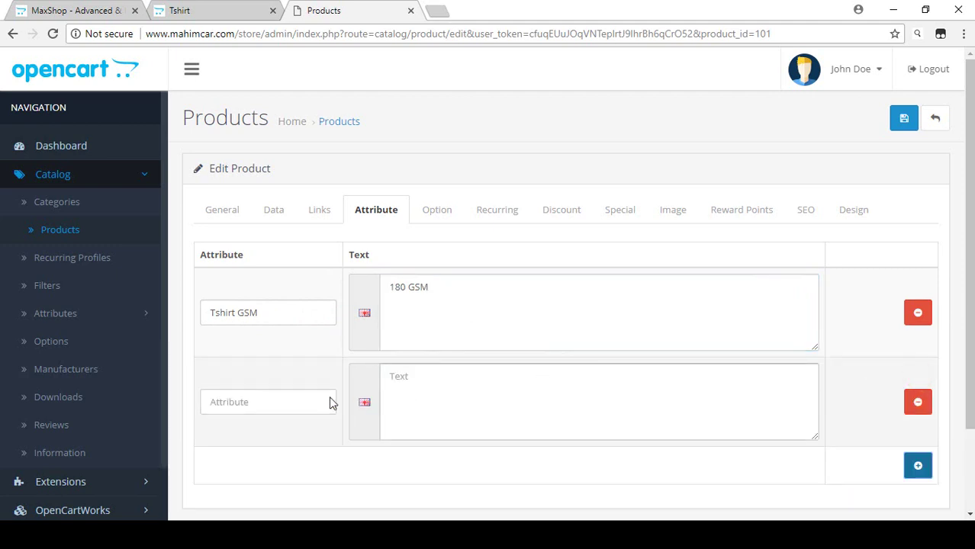
pyautogui.click(304, 398)
pyautogui.write('m')
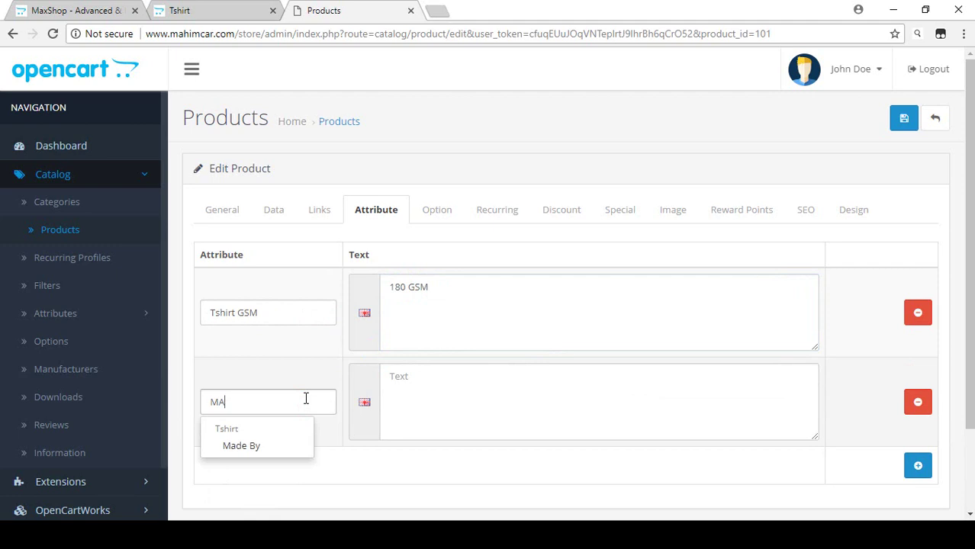
pyautogui.write('a')
pyautogui.click(257, 447)
pyautogui.click(403, 382)
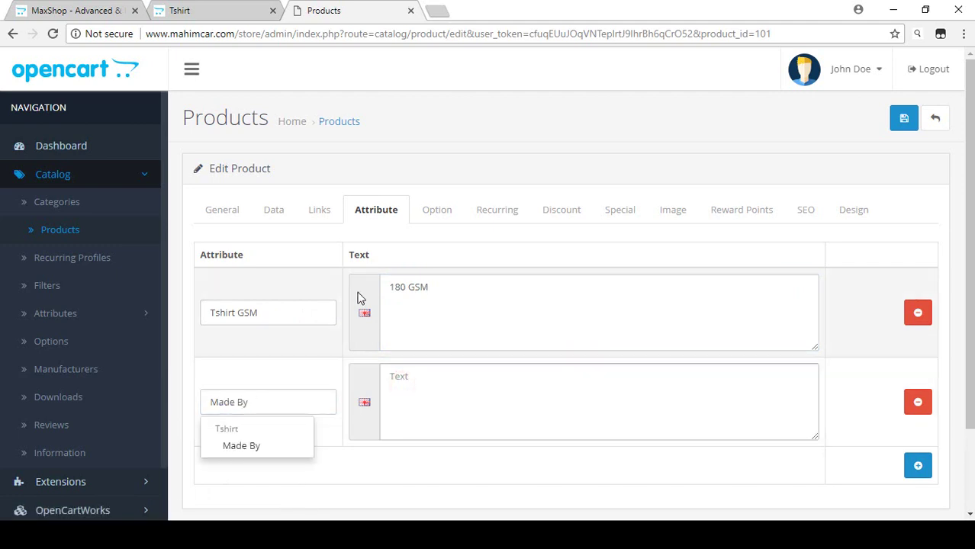
pyautogui.click(320, 210)
pyautogui.scroll(-1, 372, 405)
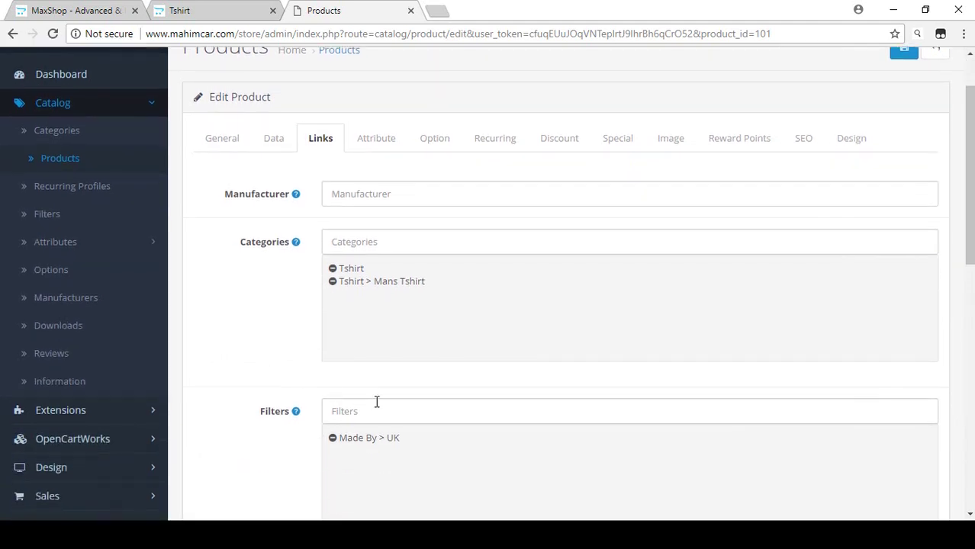
pyautogui.scroll(1, 383, 443)
pyautogui.click(370, 217)
pyautogui.click(408, 402)
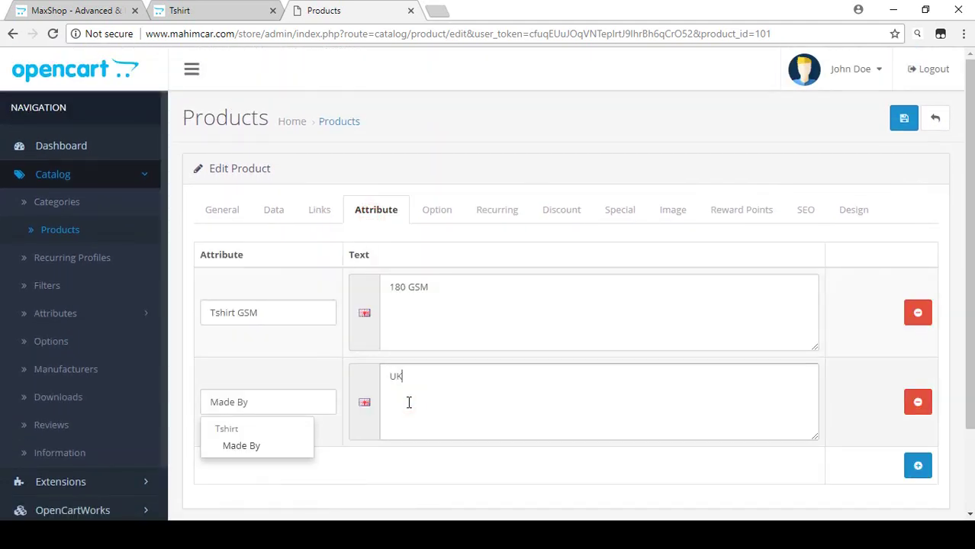
pyautogui.write('UK')
pyautogui.click(390, 377)
pyautogui.click(708, 481)
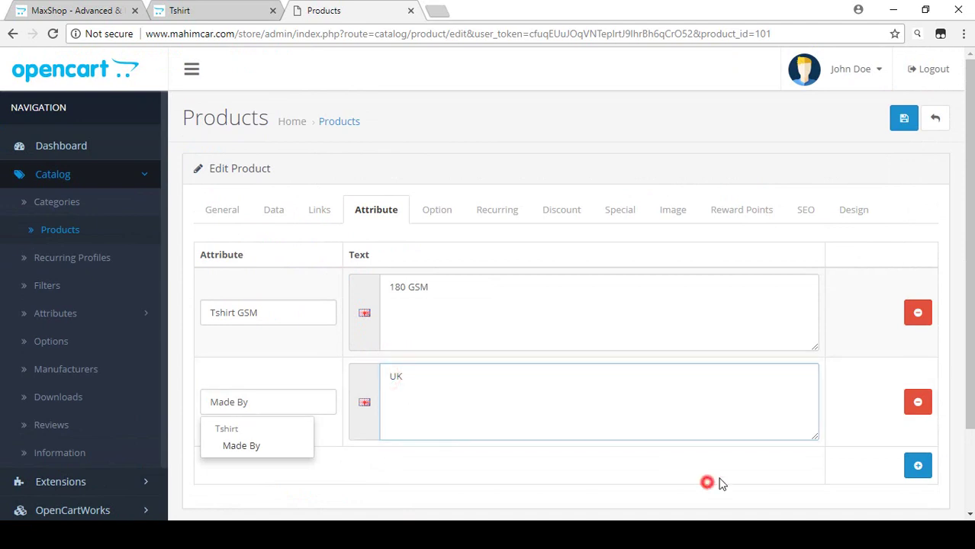
pyautogui.click(906, 123)
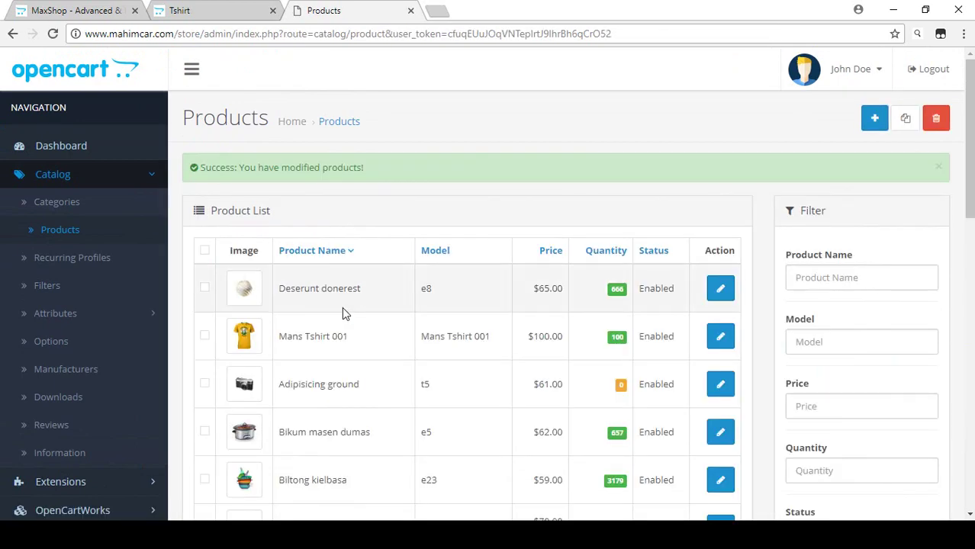
# Open Mans Tshirt 002 from page 2 of the product list on its Attribute tab.
pyautogui.scroll(-5, 342, 309)
pyautogui.scroll(-7, 342, 314)
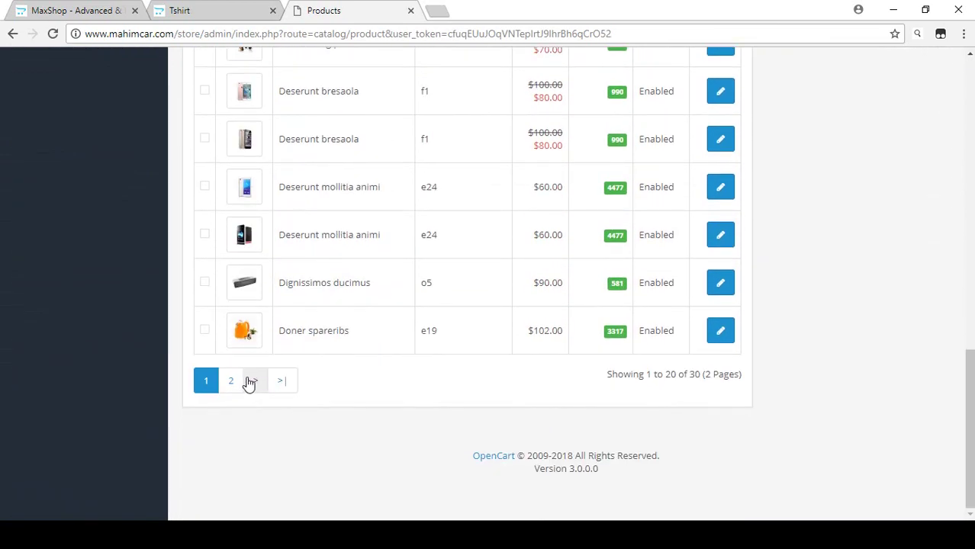
pyautogui.click(233, 379)
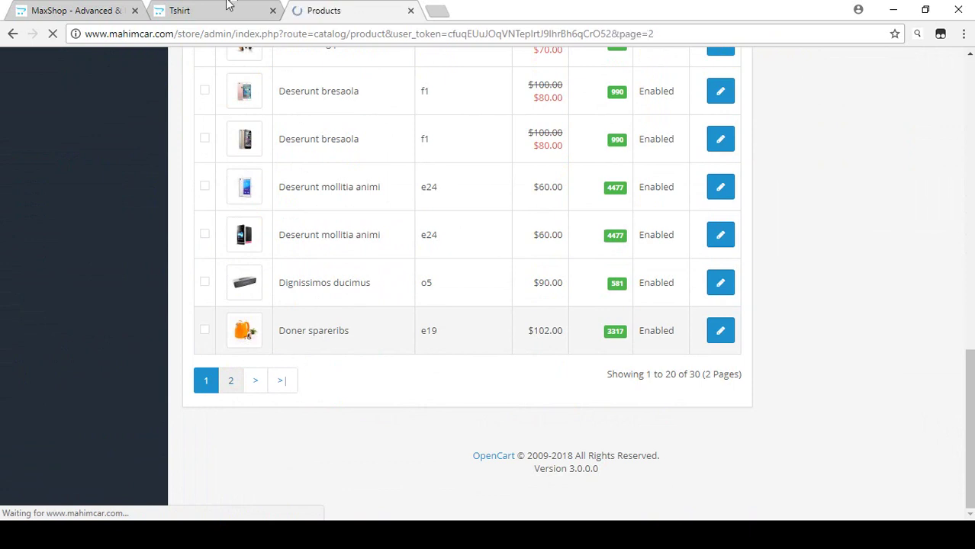
pyautogui.click(214, 9)
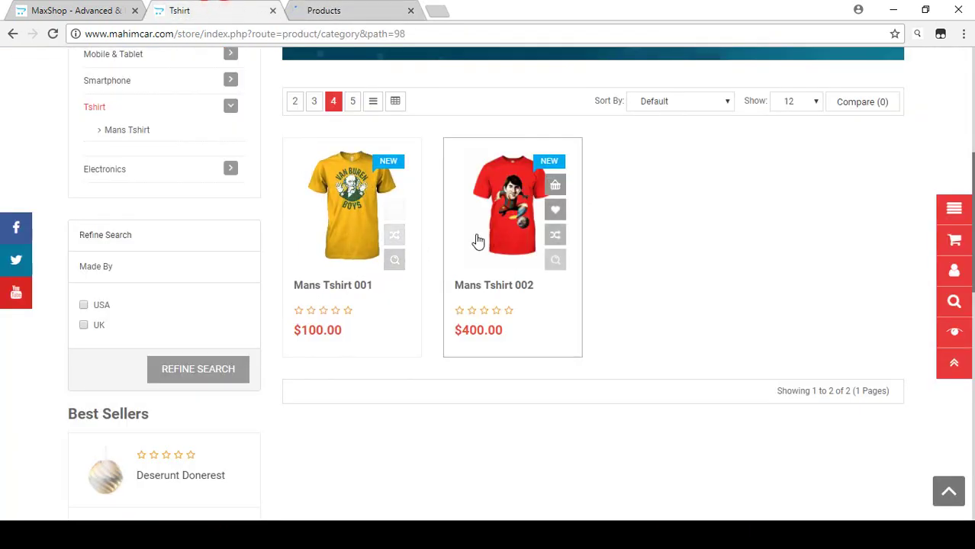
pyautogui.click(345, 10)
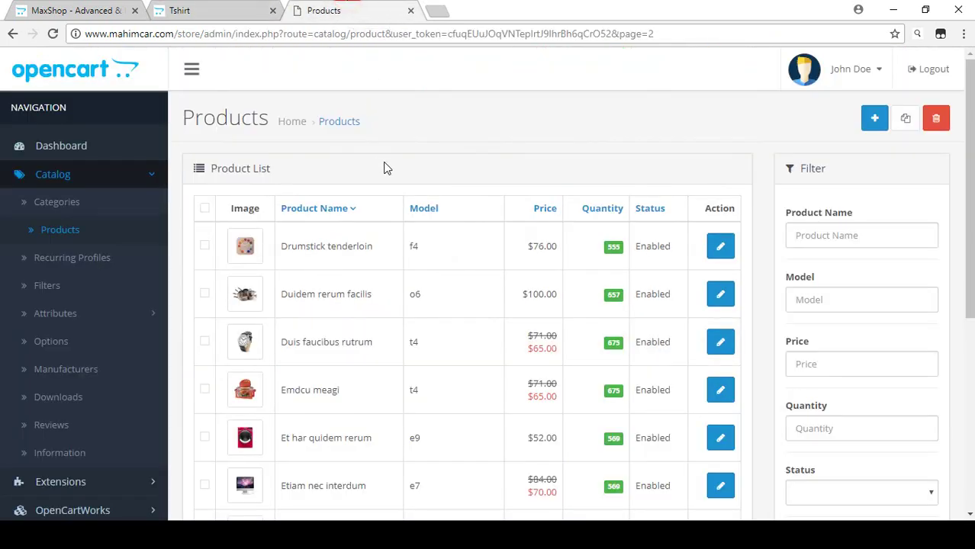
pyautogui.scroll(-5, 396, 158)
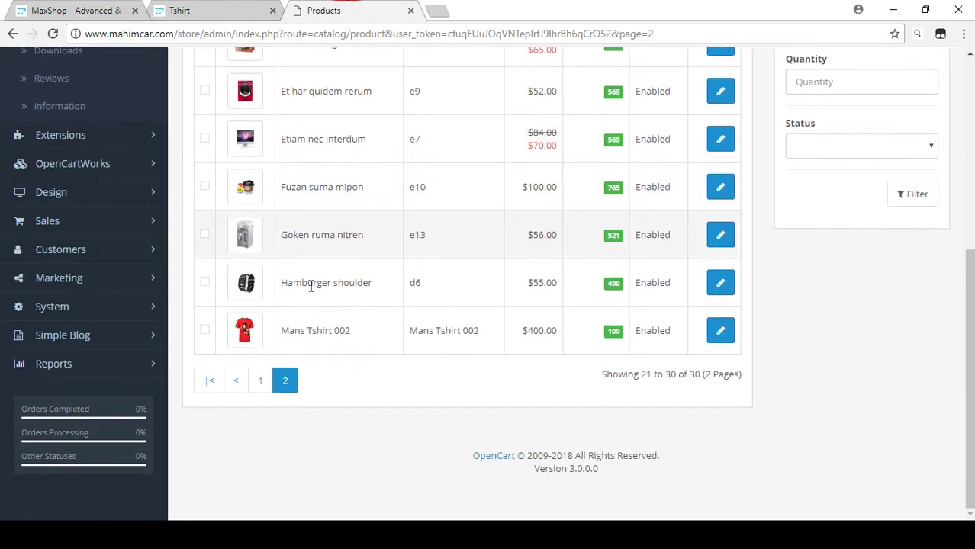
pyautogui.click(729, 331)
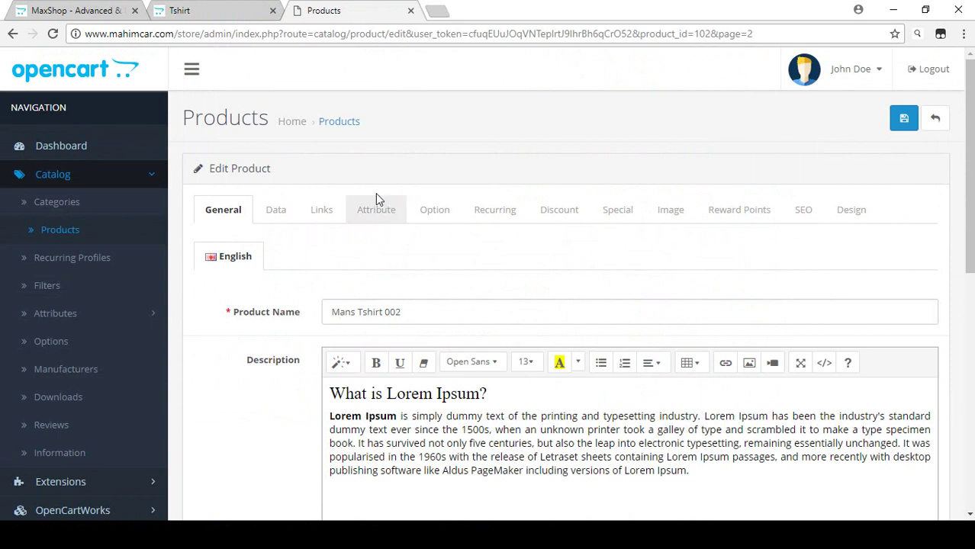
pyautogui.click(375, 212)
# Add two attribute rows for Mans Tshirt 002: Tshirt GSM and Made By.
pyautogui.click(927, 290)
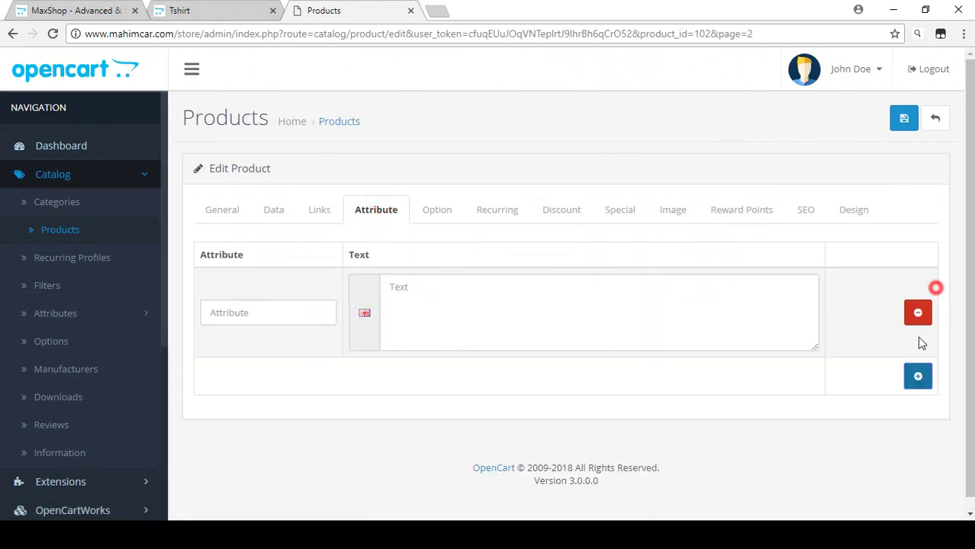
pyautogui.click(918, 376)
pyautogui.click(298, 313)
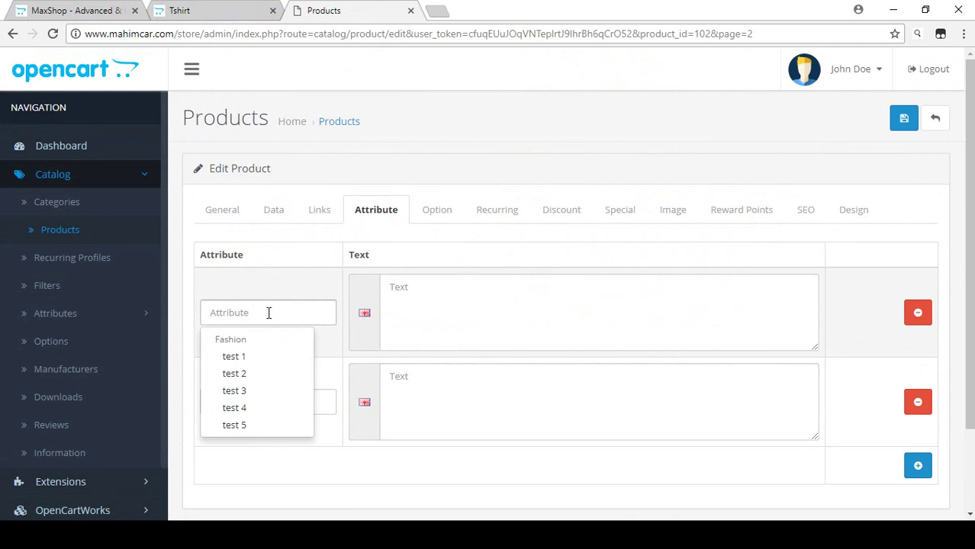
pyautogui.write('t')
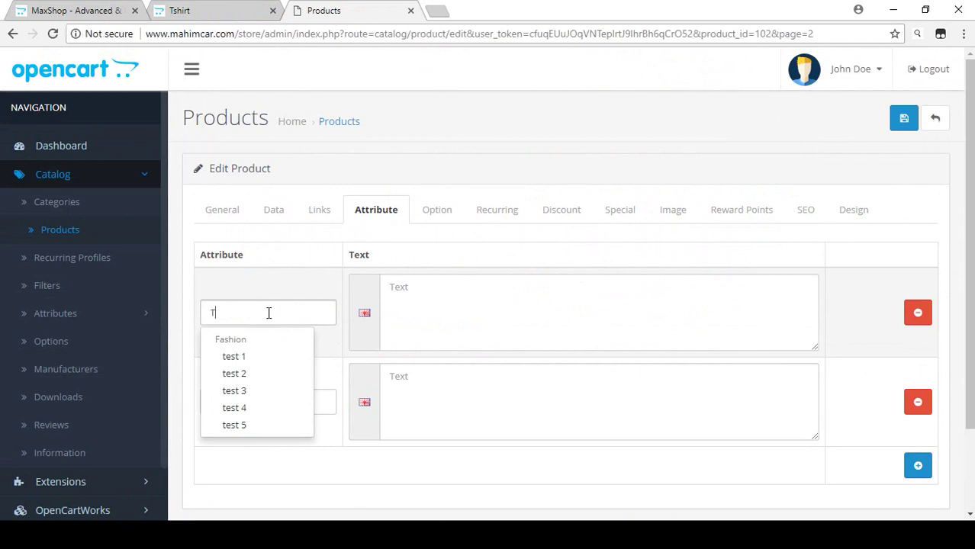
pyautogui.write('shirt')
pyautogui.click(248, 357)
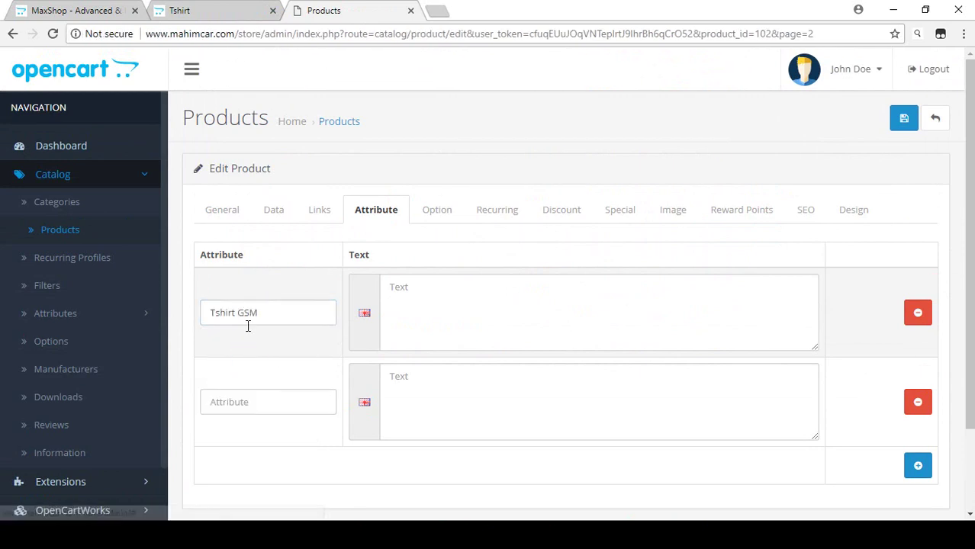
pyautogui.click(268, 404)
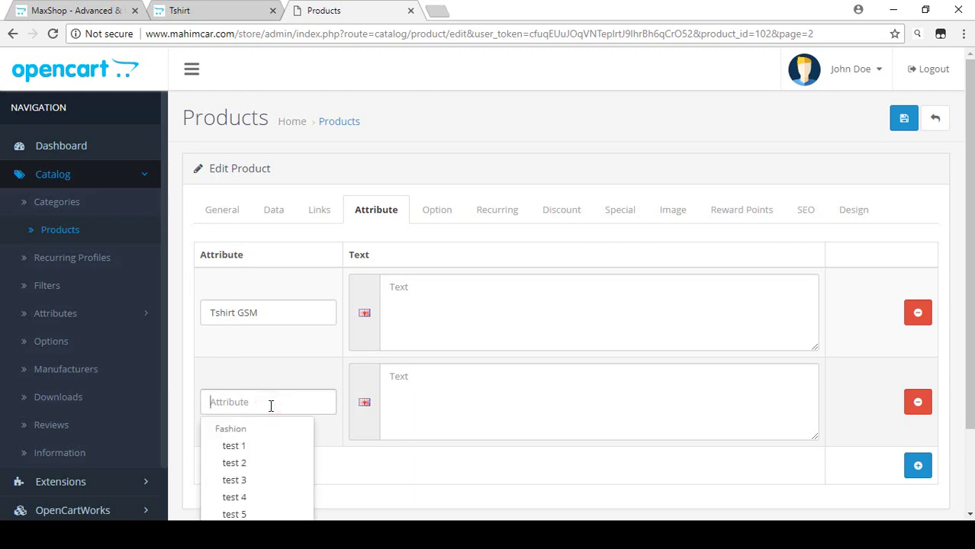
pyautogui.write('Made By')
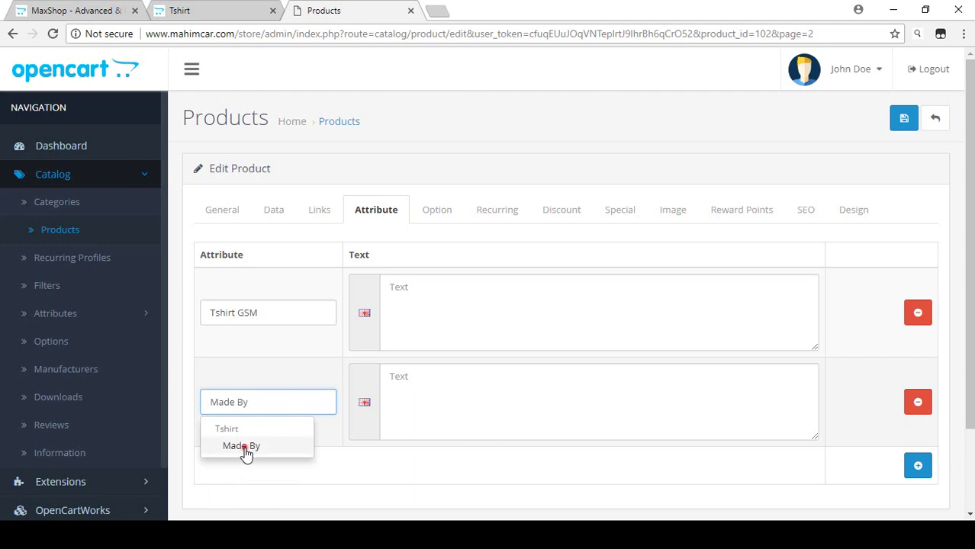
pyautogui.click(245, 446)
pyautogui.click(248, 402)
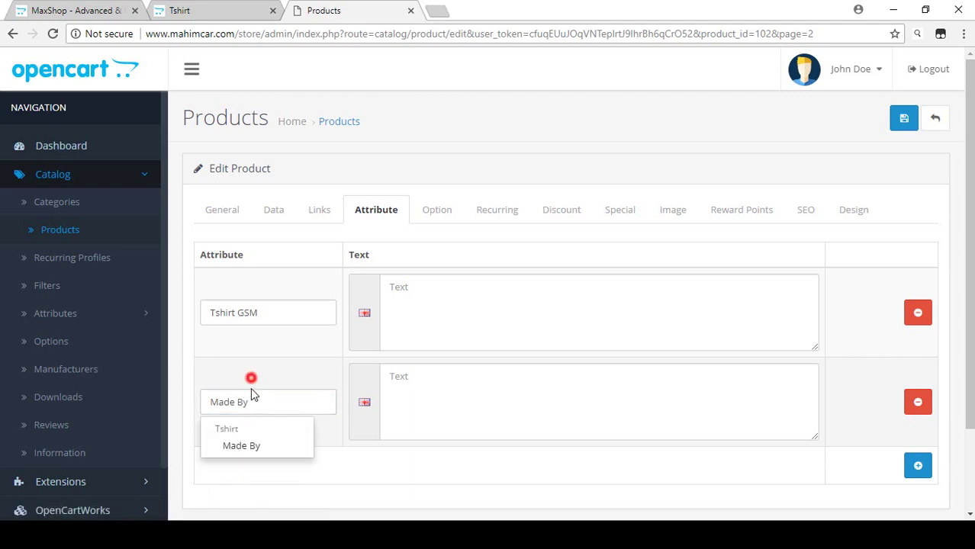
pyautogui.click(450, 398)
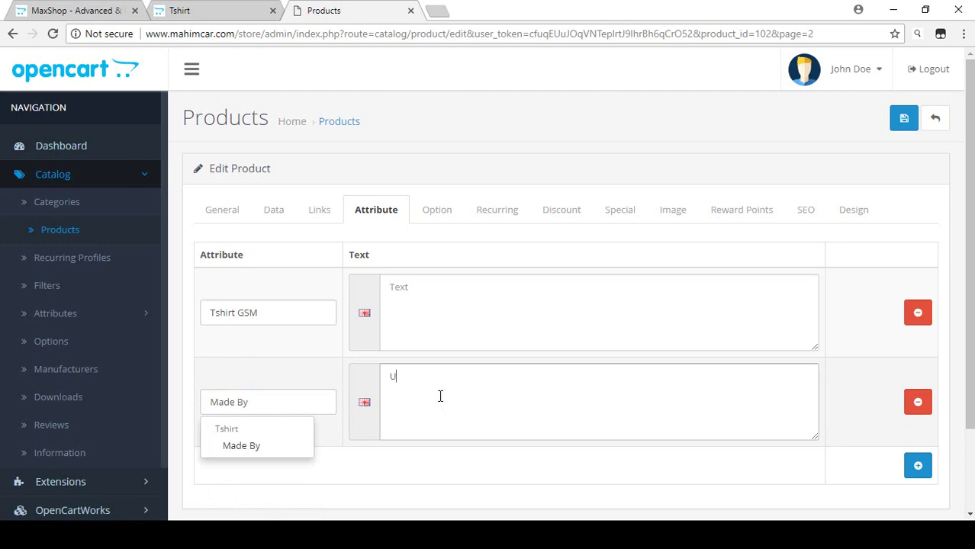
# Set Made By to USA, checking the product's USA filter value.
pyautogui.click(320, 210)
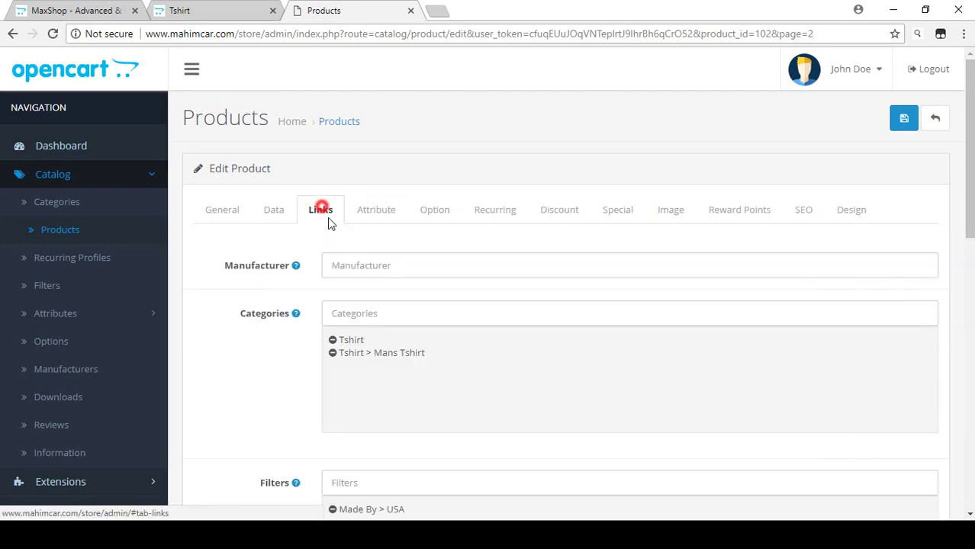
pyautogui.scroll(-1, 340, 385)
pyautogui.scroll(-3, 340, 386)
pyautogui.doubleClick(387, 368)
pyautogui.scroll(4, 272, 285)
pyautogui.click(375, 204)
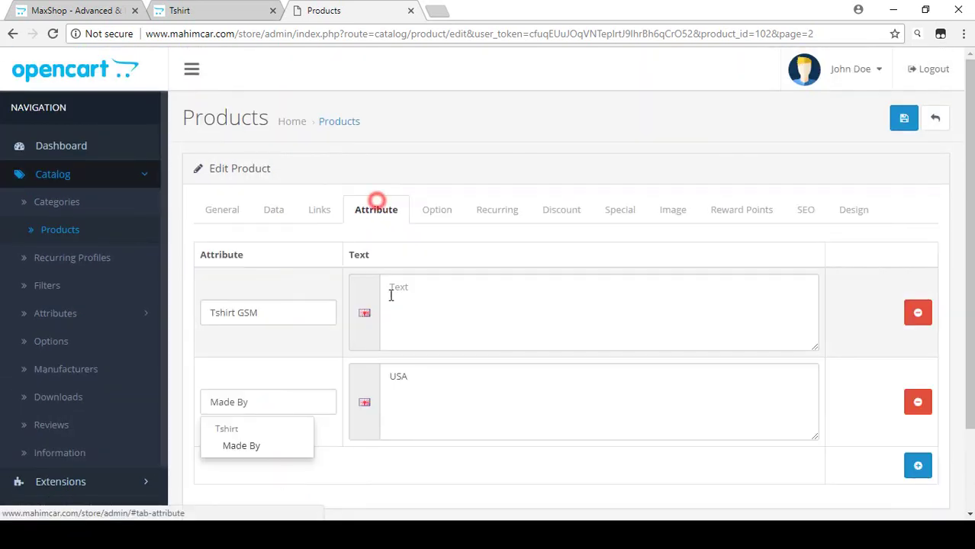
pyautogui.click(427, 387)
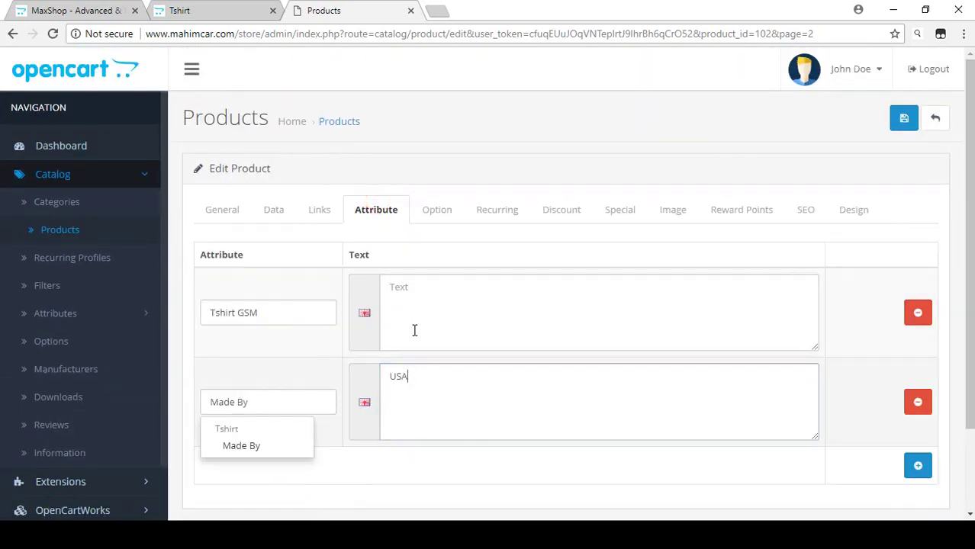
# Enter 200 GSM for Tshirt GSM, save the product, and view the storefront Tshirt category.
pyautogui.click(403, 294)
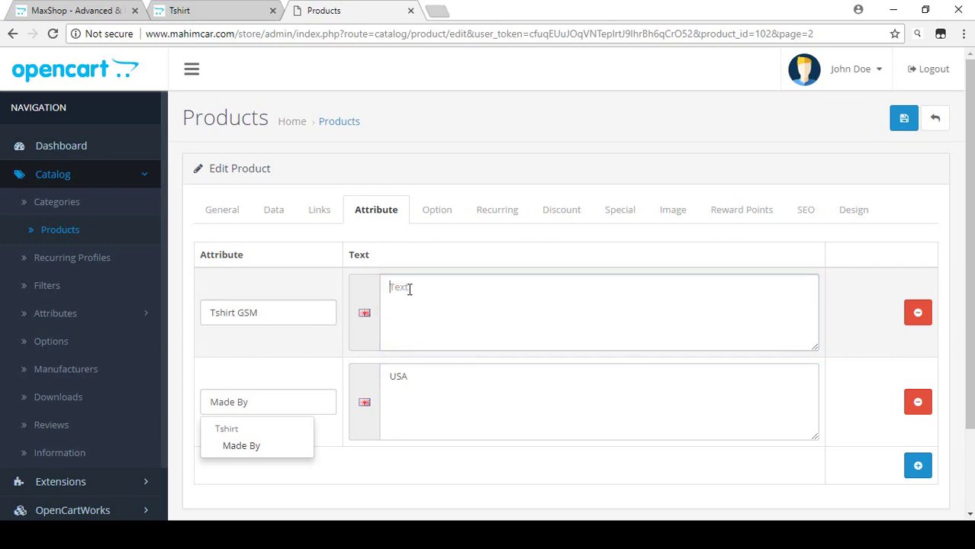
pyautogui.write('200 GSM')
pyautogui.moveTo(391, 283); pyautogui.dragTo(439, 287)
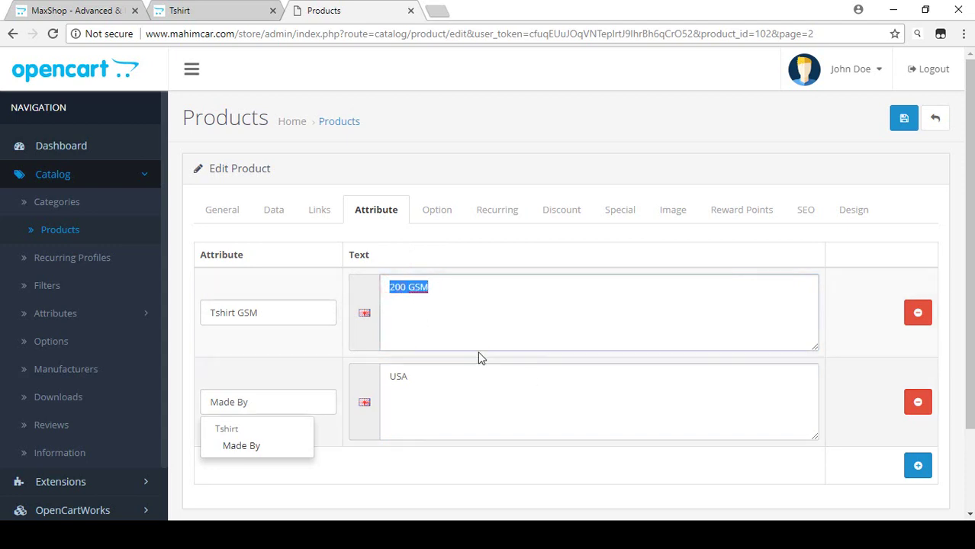
pyautogui.scroll(-1, 504, 344)
pyautogui.scroll(1, 511, 331)
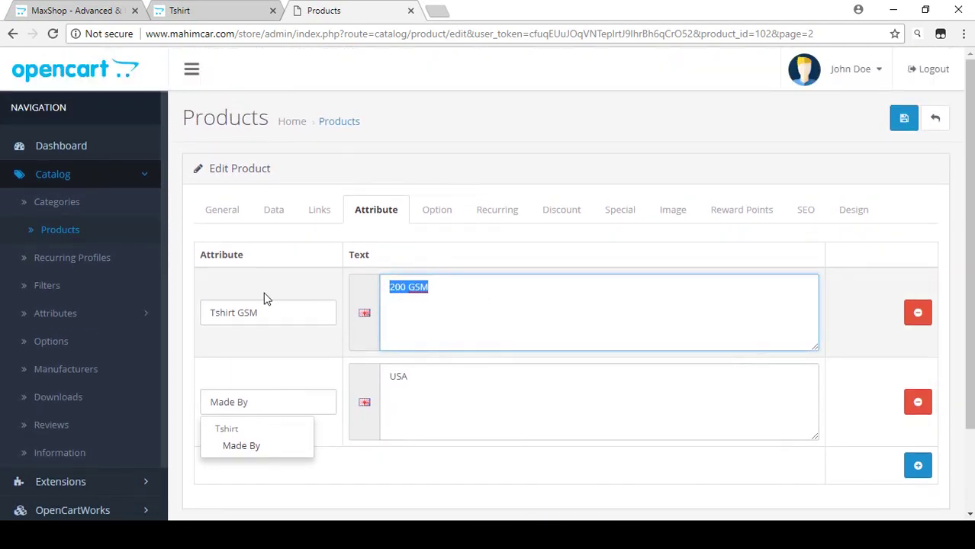
pyautogui.click(904, 118)
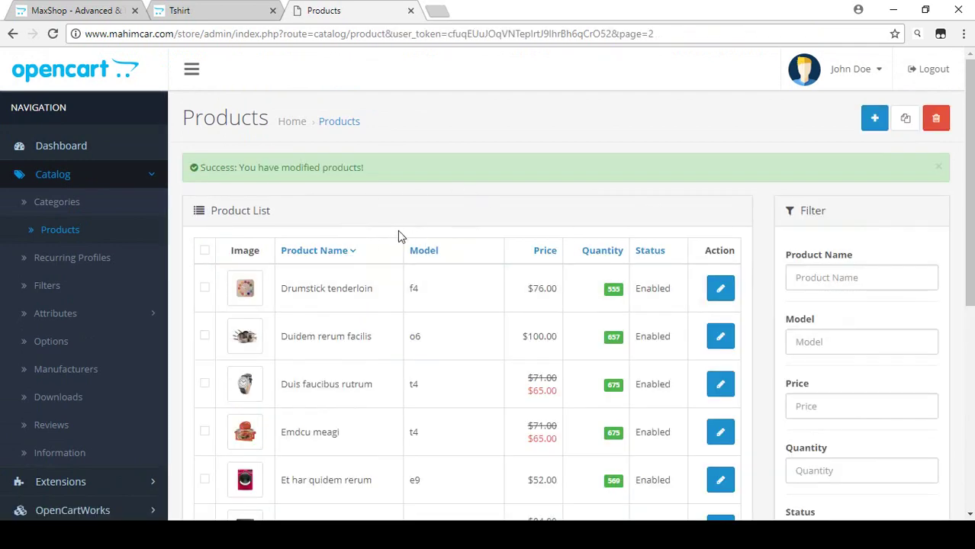
pyautogui.click(212, 9)
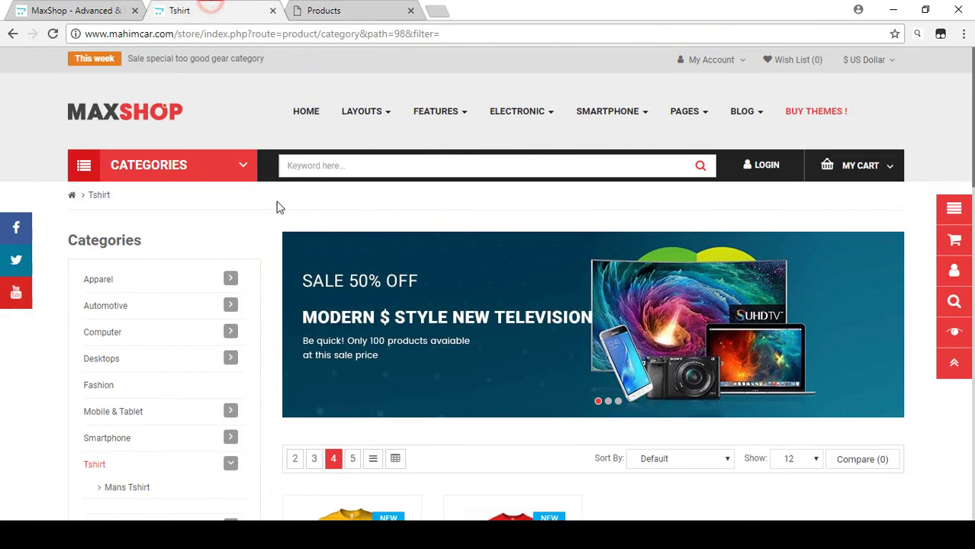
pyautogui.scroll(-5, 246, 220)
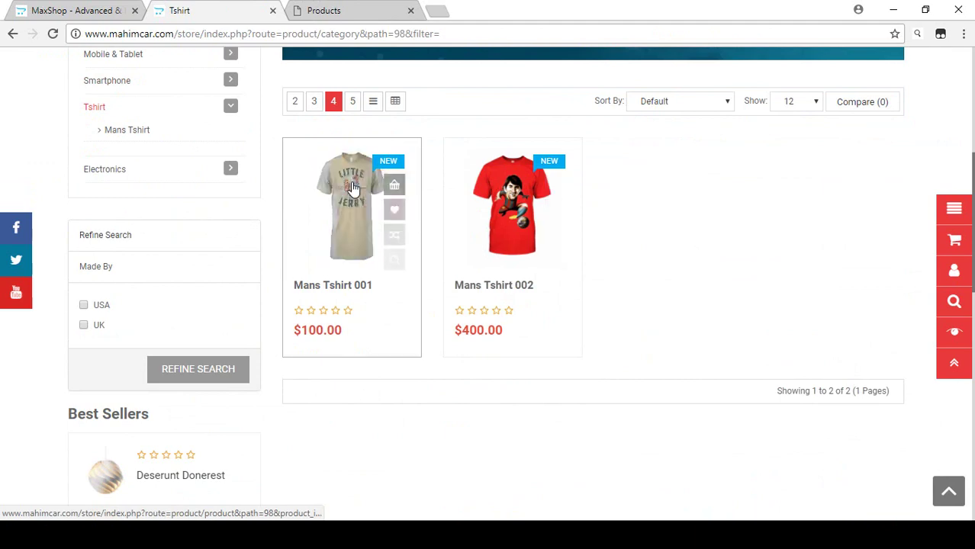
# Open Mans Tshirt 001 and Mans Tshirt 002 in separate tabs and view 001's page.
pyautogui.rightClick(355, 189)
pyautogui.click(381, 190)
pyautogui.rightClick(499, 200)
pyautogui.click(530, 209)
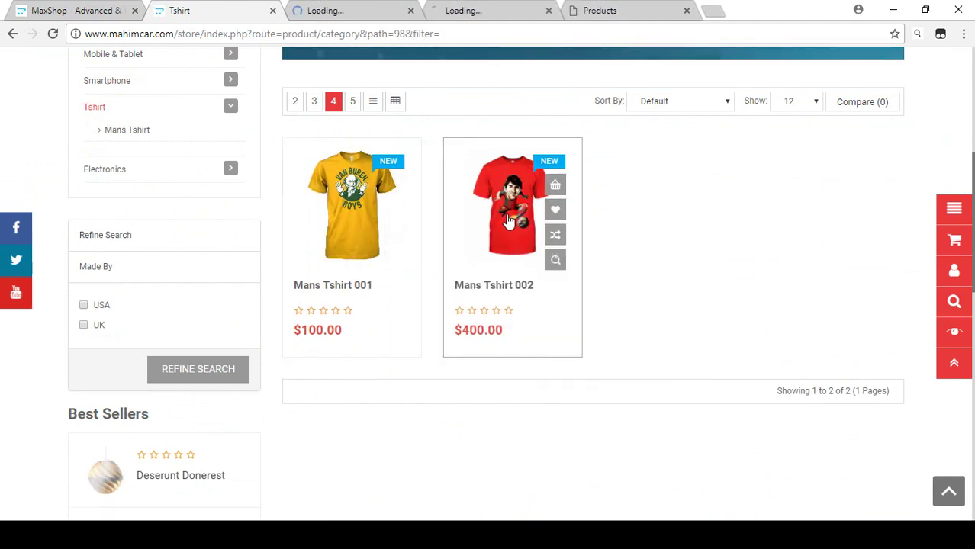
pyautogui.click(325, 10)
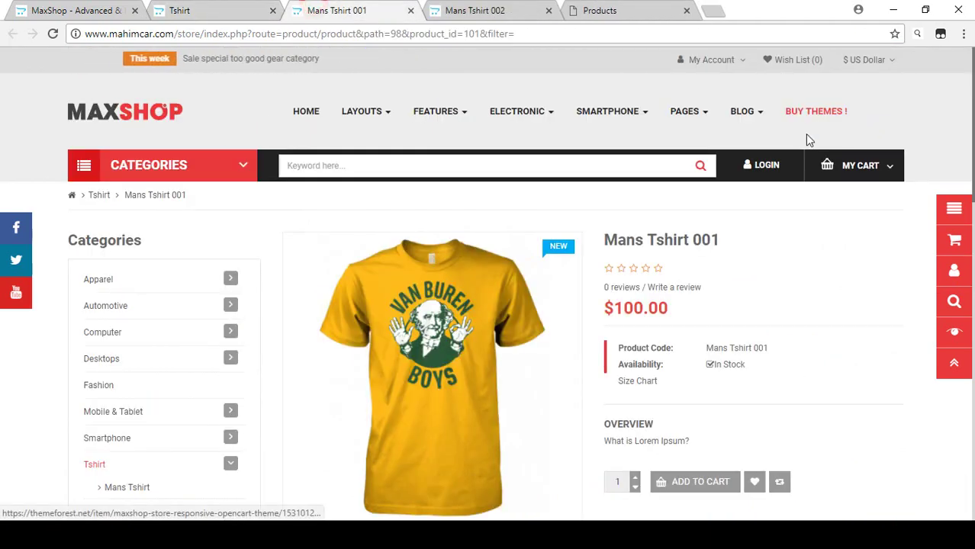
pyautogui.scroll(-5, 781, 139)
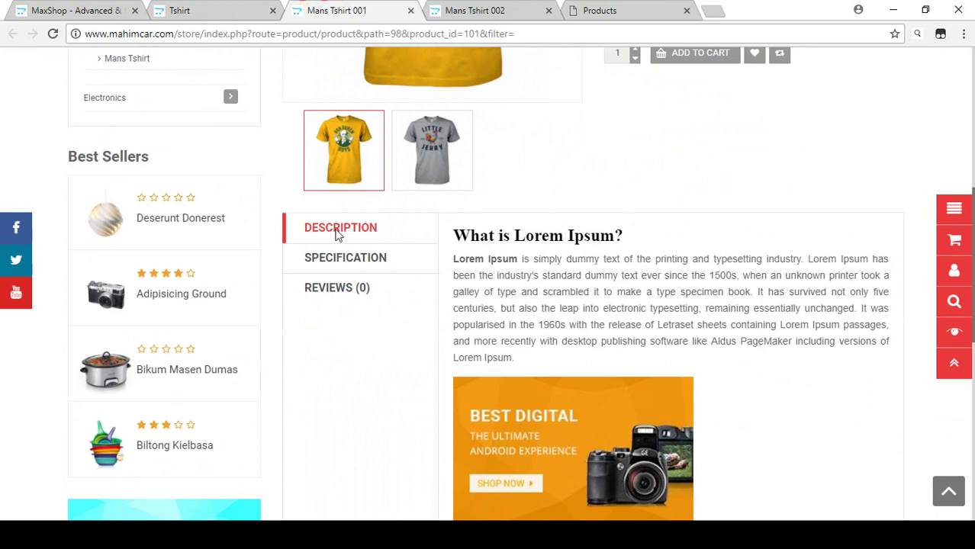
pyautogui.scroll(-3, 488, 252)
pyautogui.scroll(3, 488, 251)
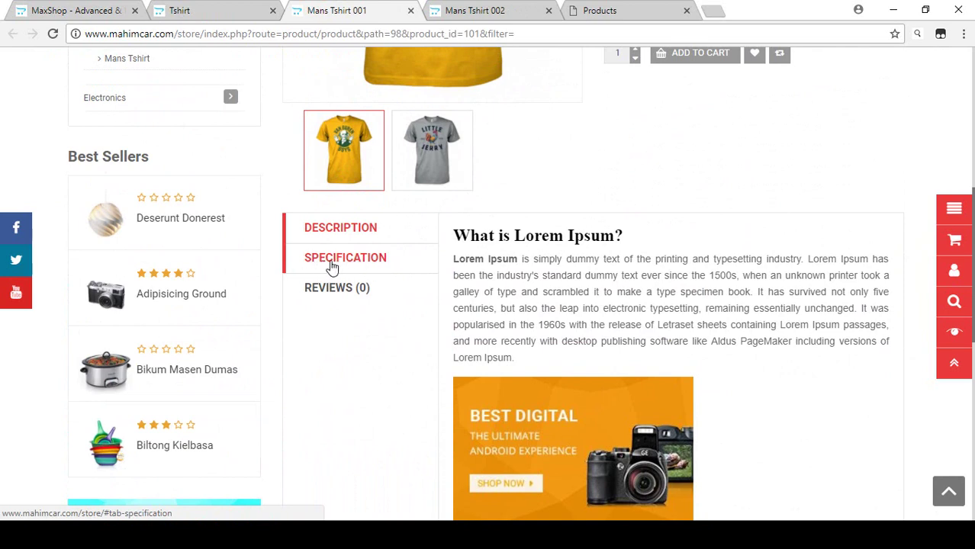
# Check Mans Tshirt 001's specification shows Tshirt GSM 180 GSM and Made By UK.
pyautogui.click(383, 261)
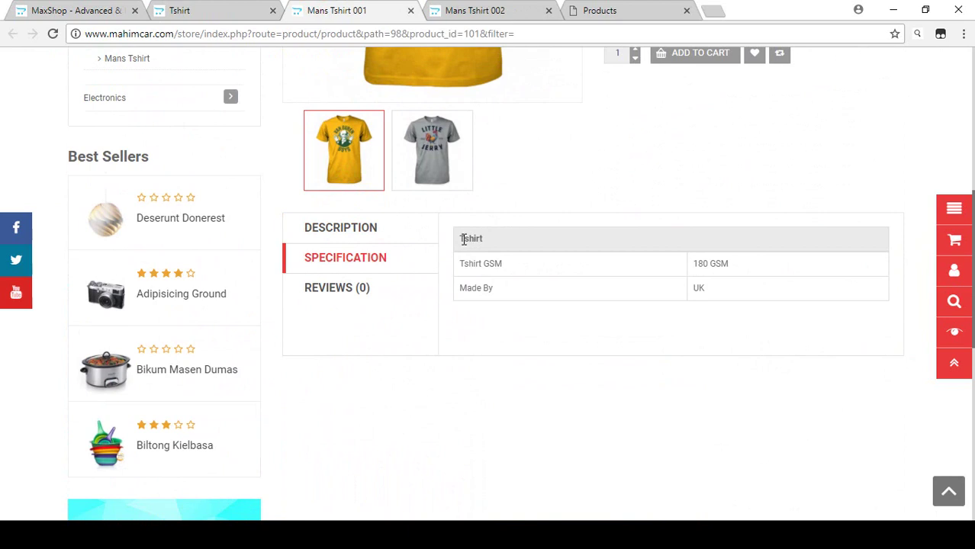
pyautogui.moveTo(455, 241); pyautogui.dragTo(482, 239)
pyautogui.click(470, 241)
pyautogui.moveTo(460, 263); pyautogui.dragTo(498, 261)
pyautogui.click(504, 262)
pyautogui.moveTo(693, 266); pyautogui.dragTo(740, 267)
pyautogui.click(745, 273)
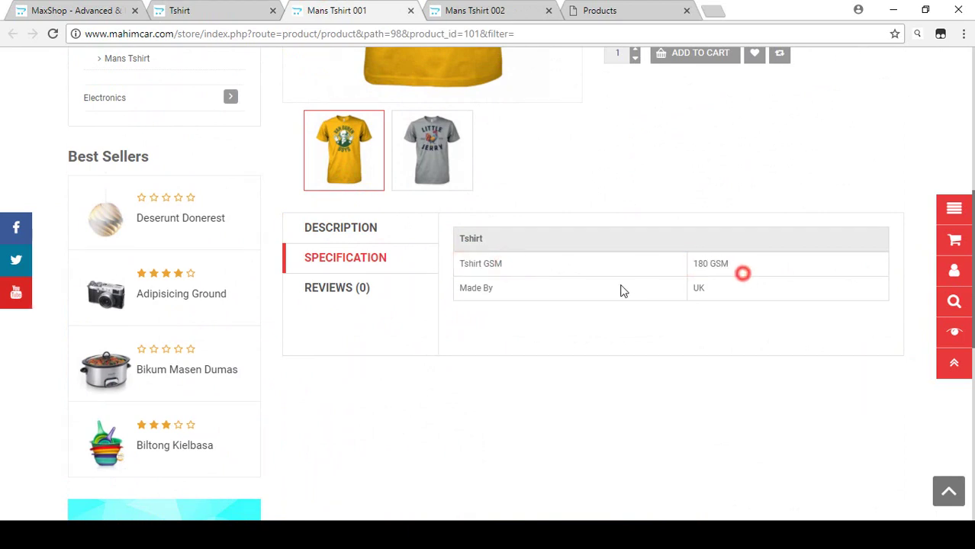
pyautogui.doubleClick(714, 290)
pyautogui.click(713, 292)
# Check Mans Tshirt 002's specification tab lists Tshirt GSM 200 GSM and Made By USA.
pyautogui.click(482, 10)
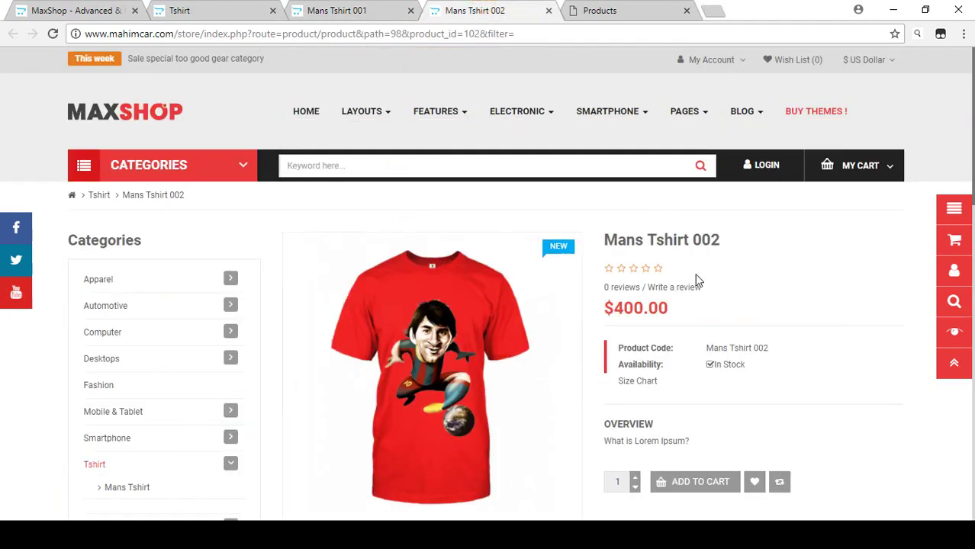
pyautogui.scroll(-5, 651, 266)
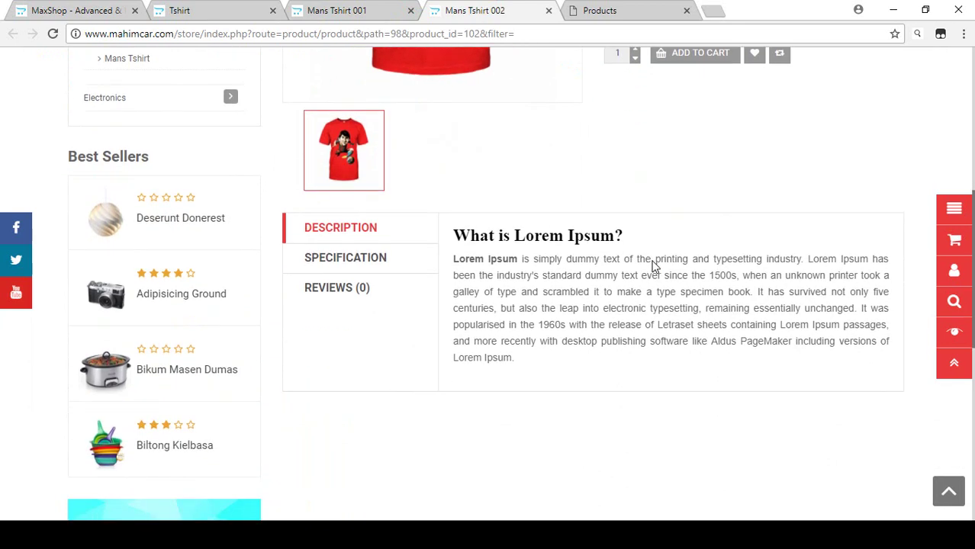
pyautogui.click(333, 259)
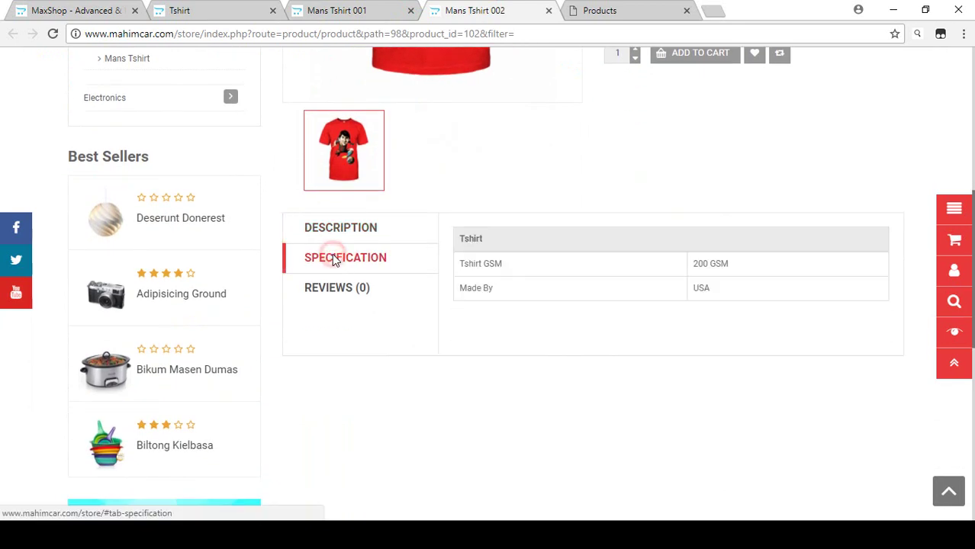
pyautogui.moveTo(459, 264); pyautogui.dragTo(522, 266)
pyautogui.moveTo(691, 263); pyautogui.dragTo(759, 266)
pyautogui.click(759, 267)
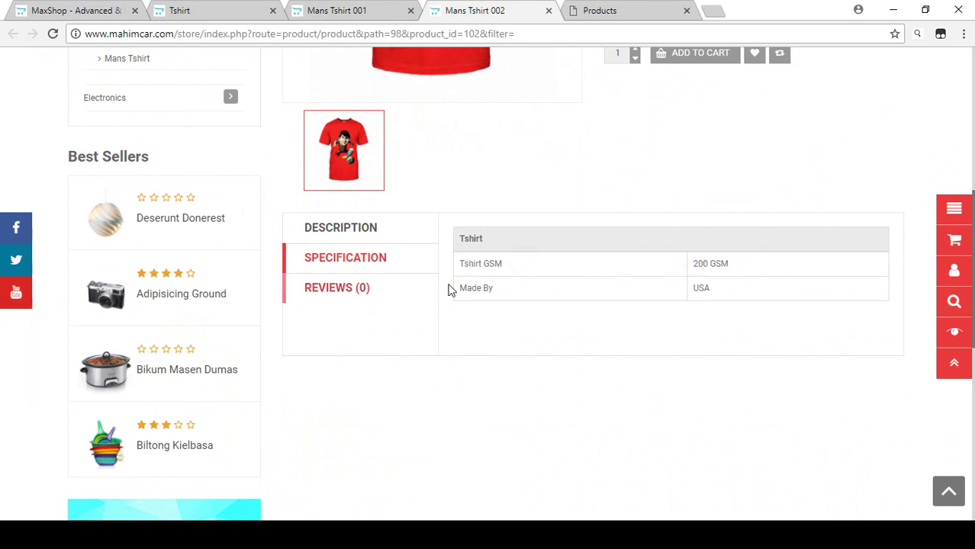
pyautogui.click(717, 289)
pyautogui.scroll(2, 718, 288)
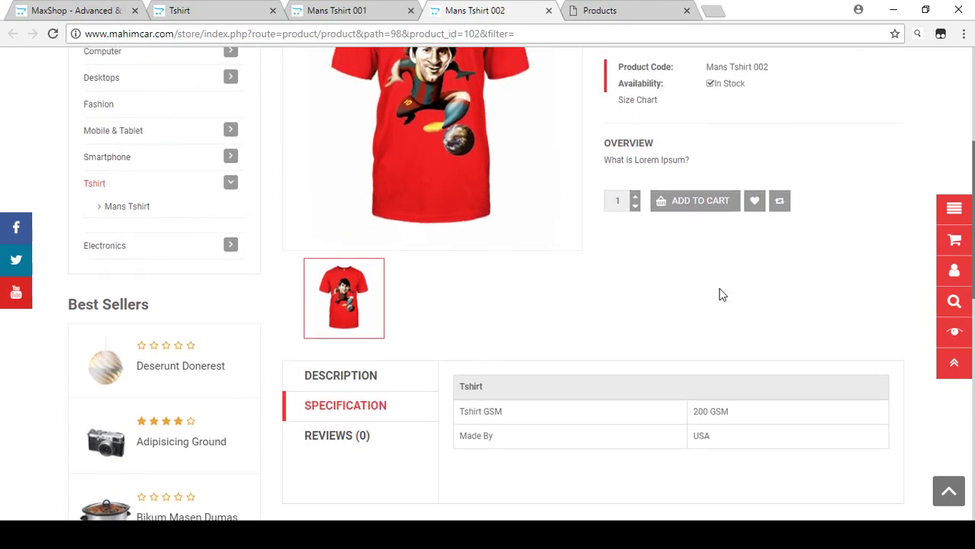
pyautogui.scroll(2, 720, 291)
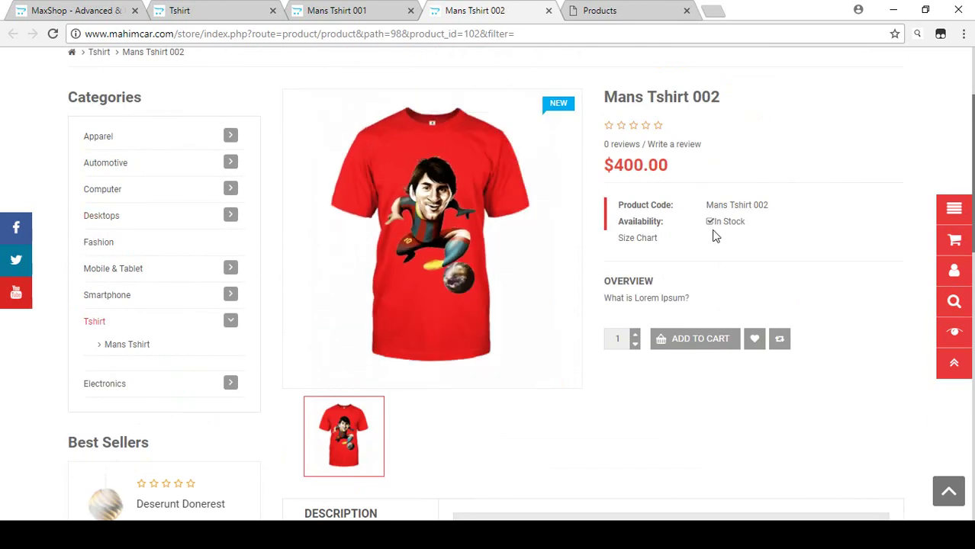
# Add Mans Tshirt 002 and 001 to the comparison and open the product comparison page.
pyautogui.click(779, 341)
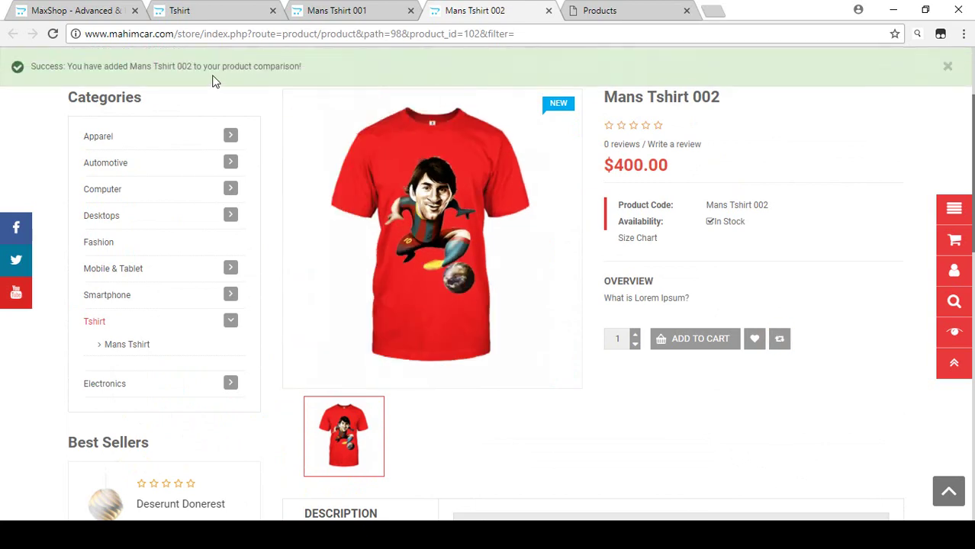
pyautogui.click(336, 10)
pyautogui.scroll(3, 698, 305)
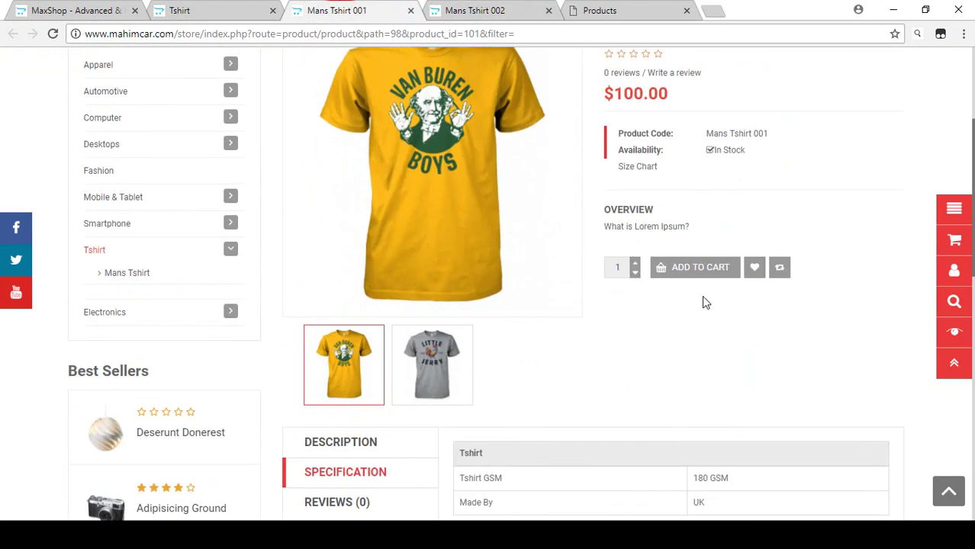
pyautogui.click(779, 268)
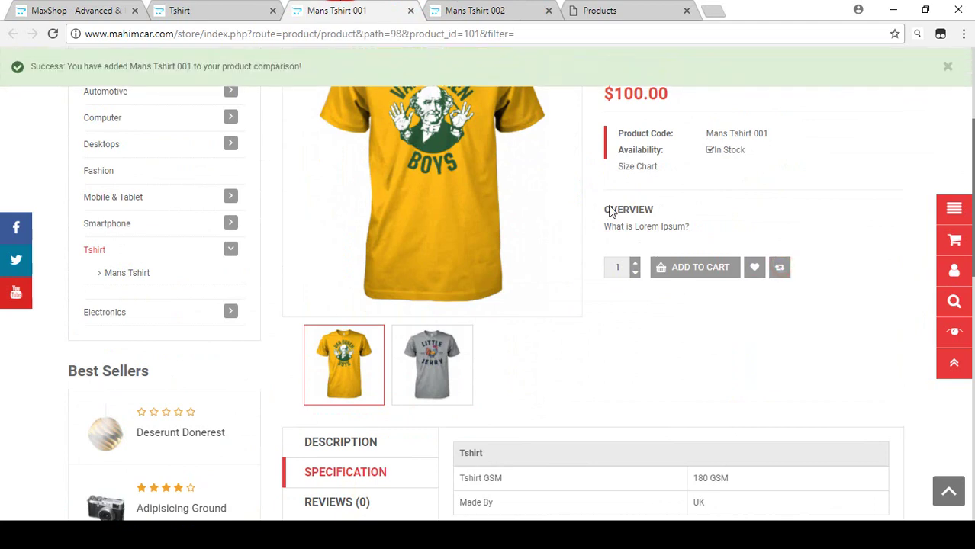
pyautogui.click(243, 69)
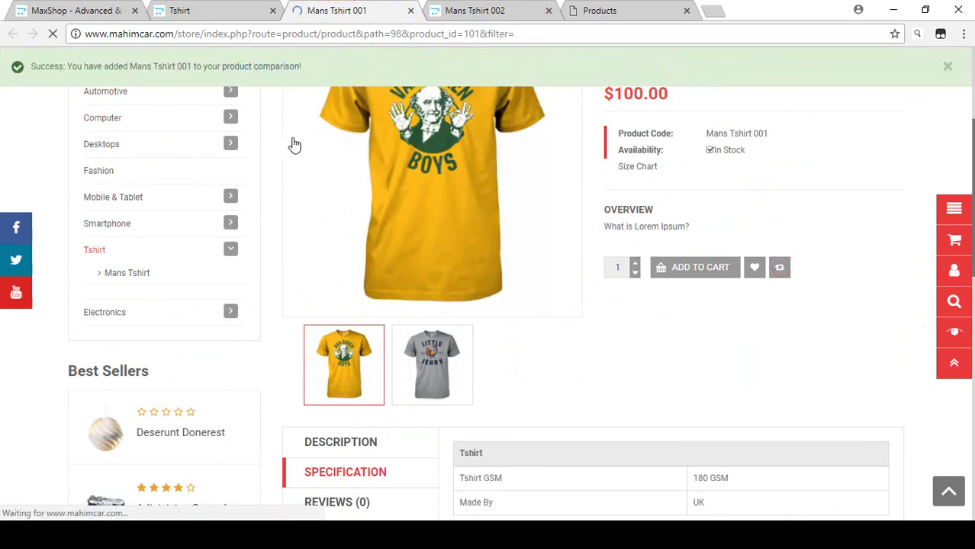
# In the comparison table, confirm Mans Tshirt 002 shows Tshirt GSM 200 and Made By USA.
pyautogui.scroll(-2, 366, 155)
pyautogui.scroll(-2, 229, 122)
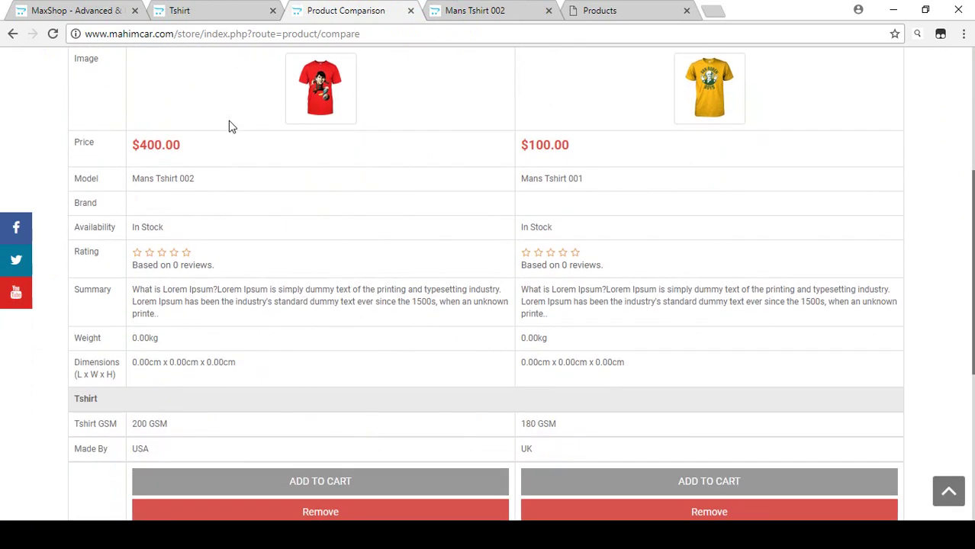
pyautogui.scroll(-1, 229, 245)
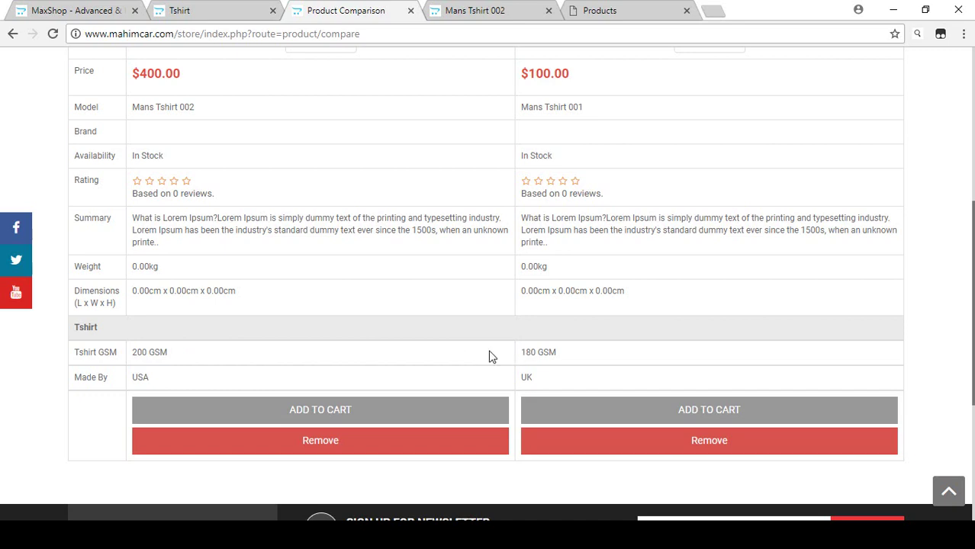
pyautogui.moveTo(80, 354); pyautogui.dragTo(183, 355)
pyautogui.click(182, 352)
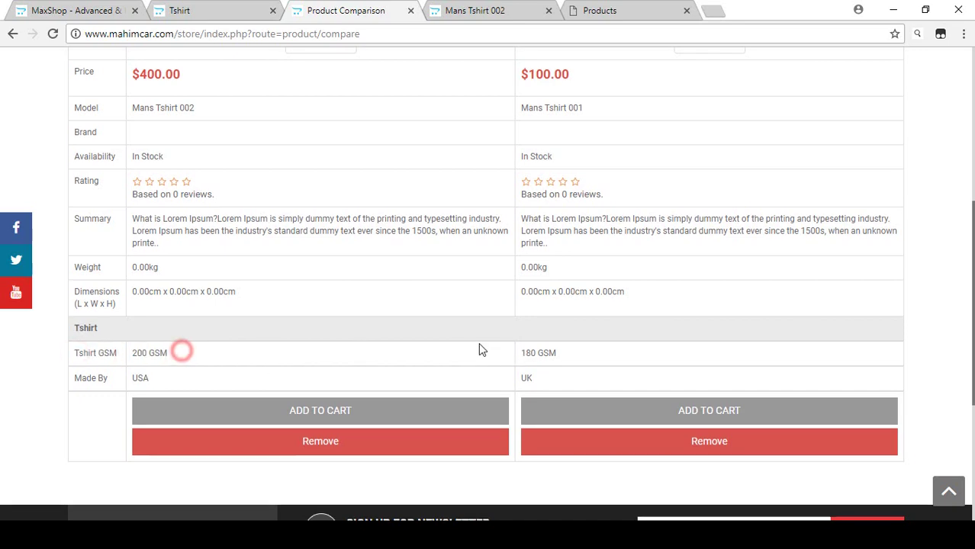
pyautogui.scroll(2, 191, 292)
pyautogui.scroll(-1, 200, 279)
pyautogui.scroll(-1, 200, 279)
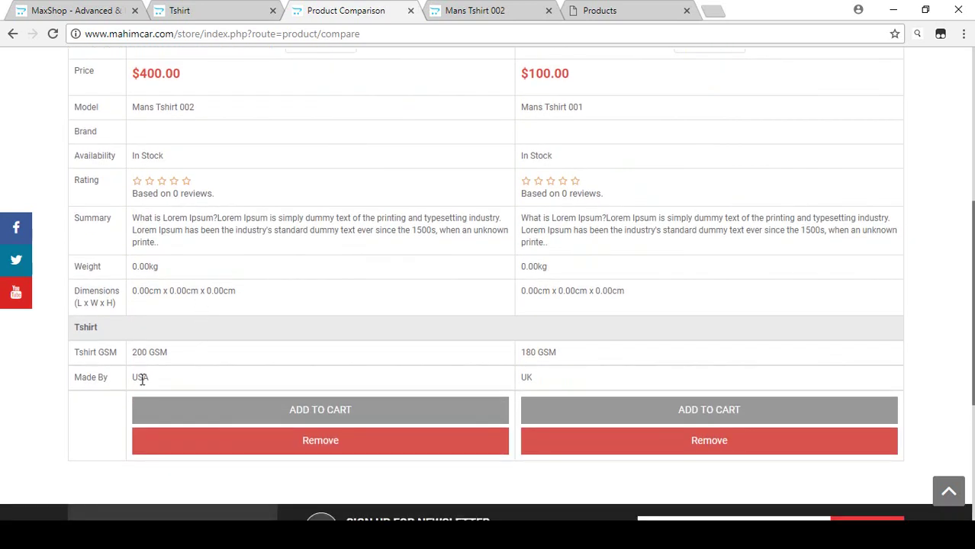
pyautogui.moveTo(131, 378); pyautogui.dragTo(161, 382)
pyautogui.click(161, 378)
# Confirm Mans Tshirt 001 shows Tshirt GSM 180 and Made By UK.
pyautogui.moveTo(520, 352); pyautogui.dragTo(570, 362)
pyautogui.click(570, 362)
pyautogui.doubleClick(538, 374)
pyautogui.scroll(3, 623, 300)
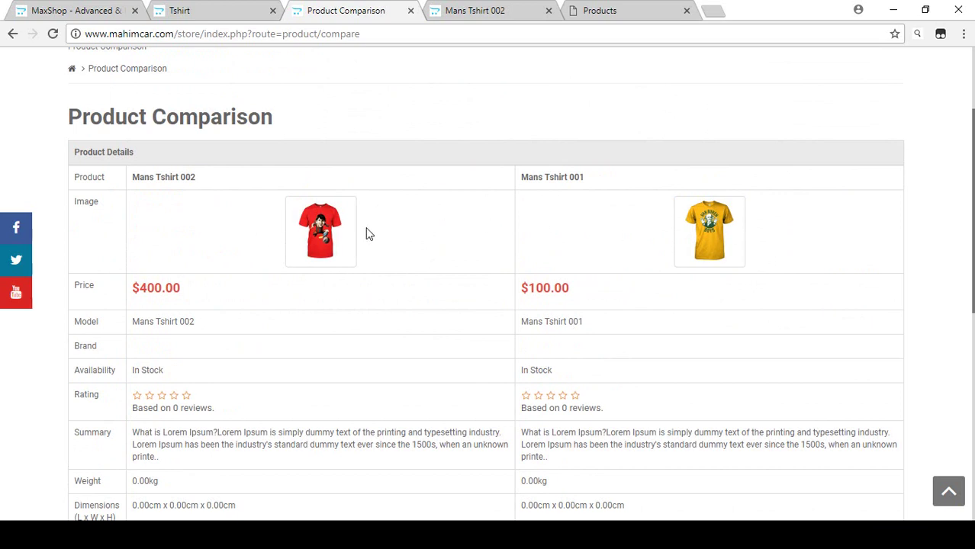
pyautogui.scroll(-1, 363, 265)
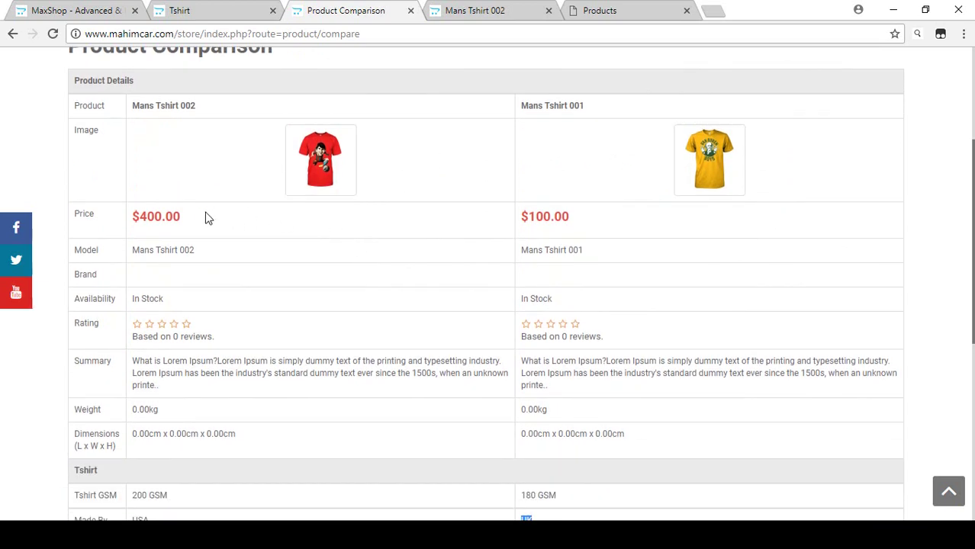
# Review Mans Tshirt 002's model name, Summary and Weight rows in the comparison.
pyautogui.moveTo(204, 215); pyautogui.dragTo(134, 216)
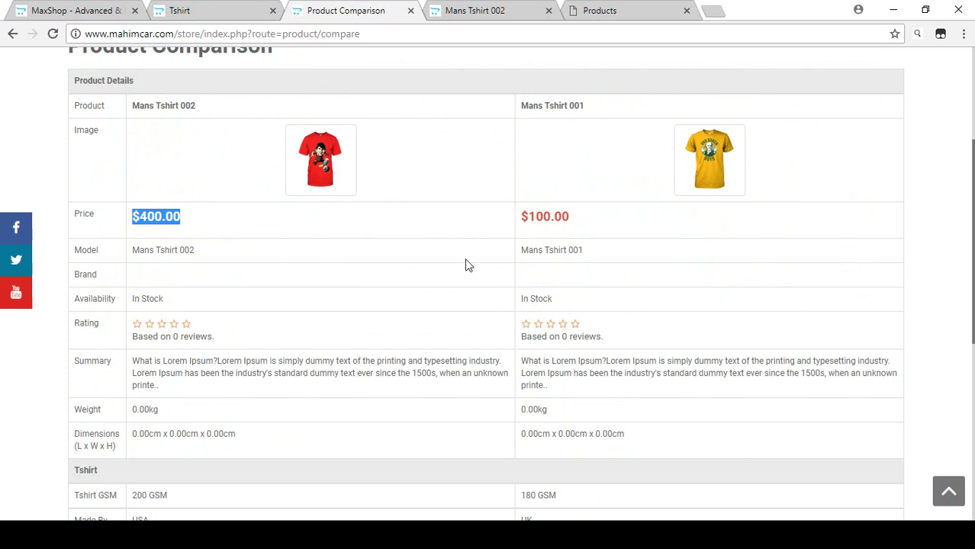
pyautogui.moveTo(129, 257); pyautogui.dragTo(226, 258)
pyautogui.scroll(-1, 375, 338)
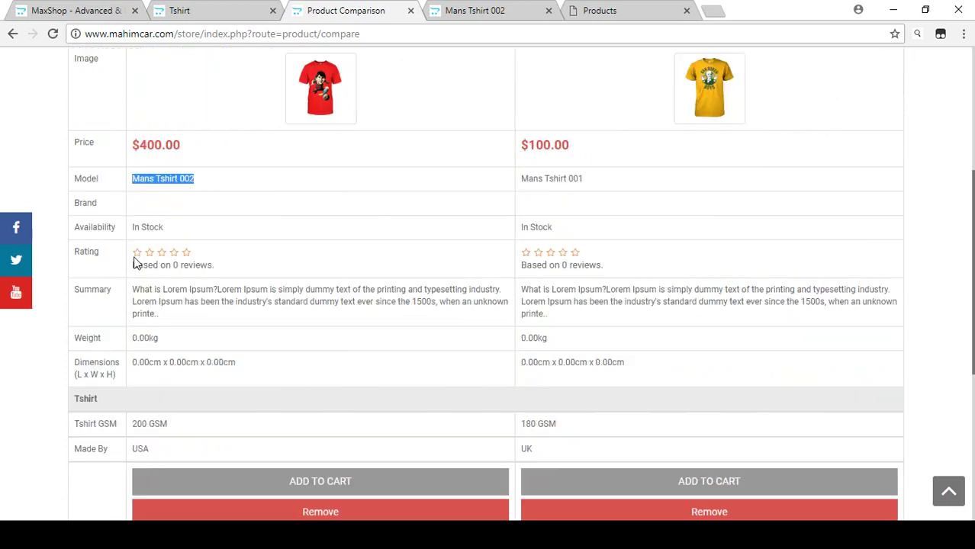
pyautogui.click(137, 289)
pyautogui.moveTo(139, 289); pyautogui.dragTo(183, 318)
pyautogui.click(183, 318)
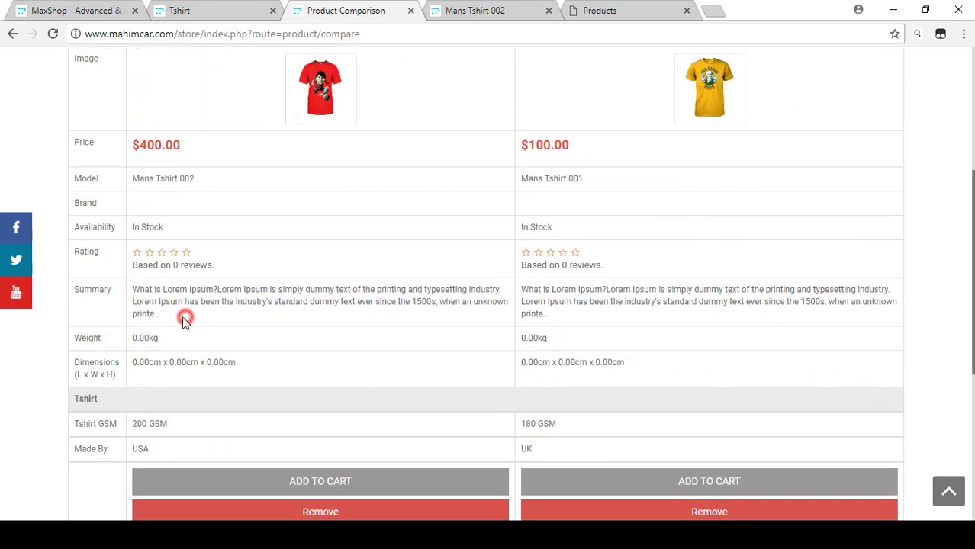
pyautogui.moveTo(132, 338); pyautogui.dragTo(180, 343)
pyautogui.click(202, 353)
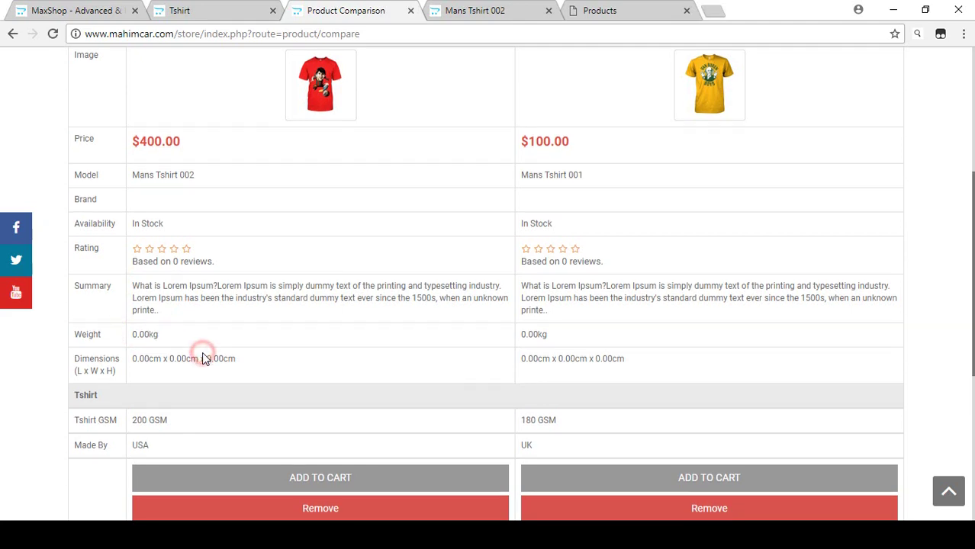
# Look over the rest of the comparison table, then return to the admin Products list.
pyautogui.scroll(-2, 203, 355)
pyautogui.scroll(2, 247, 358)
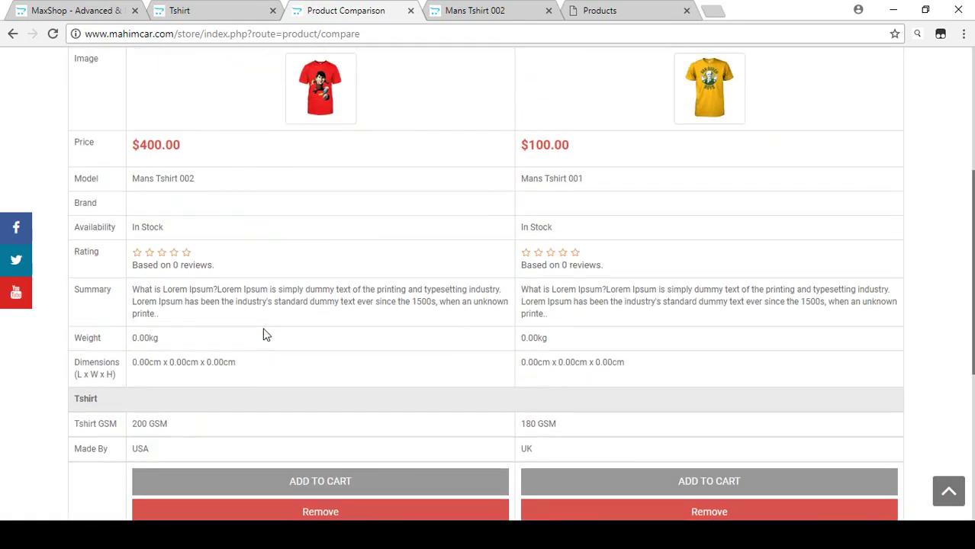
pyautogui.scroll(-1, 183, 324)
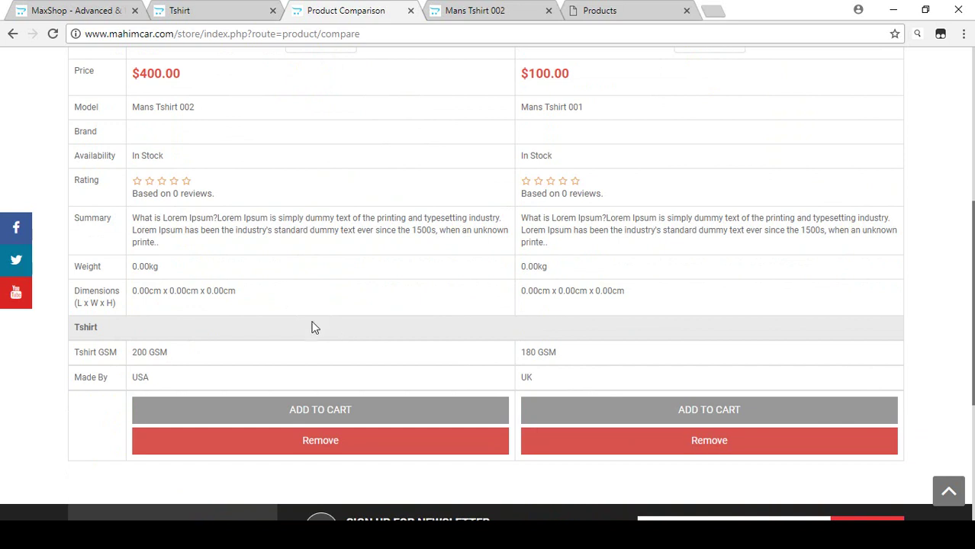
pyautogui.scroll(2, 317, 340)
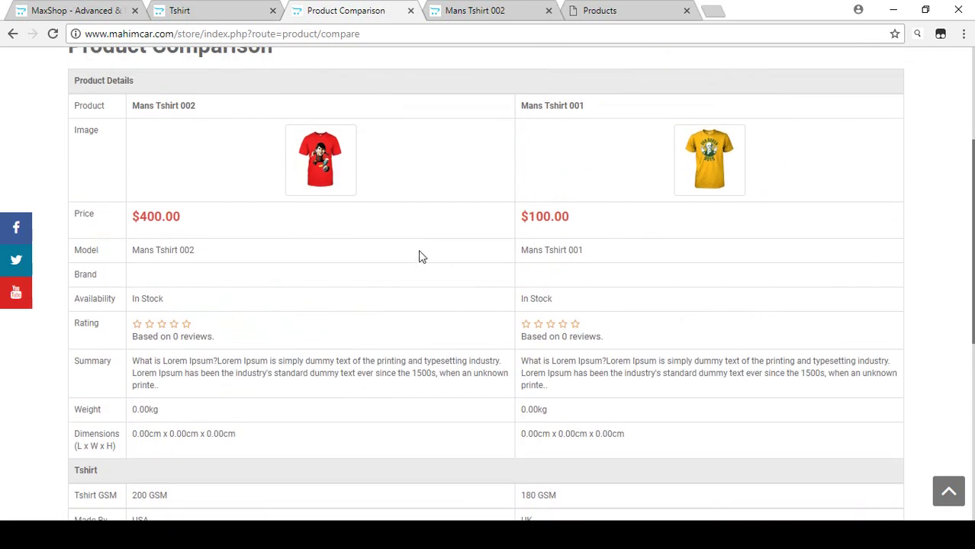
pyautogui.scroll(-2, 438, 234)
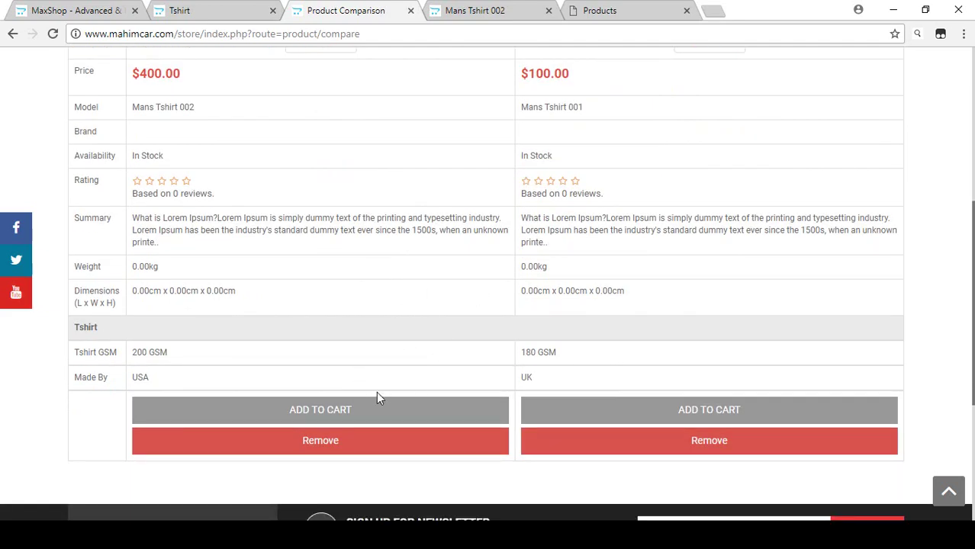
pyautogui.scroll(5, 398, 397)
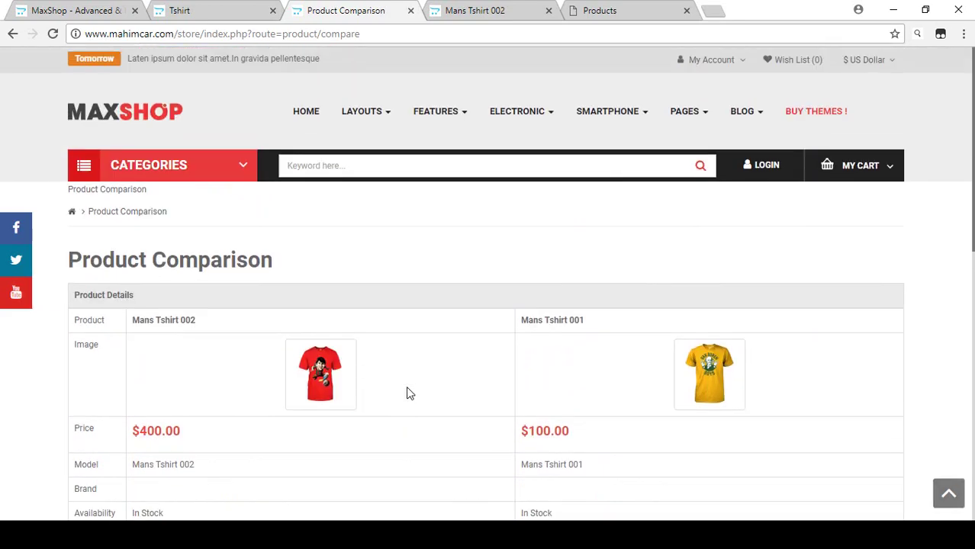
pyautogui.click(573, 11)
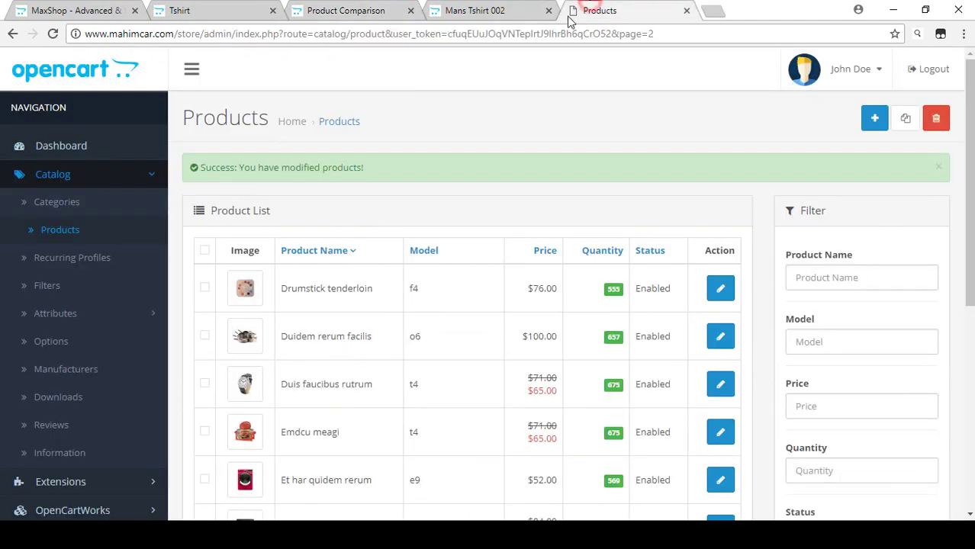
pyautogui.scroll(-1, 351, 207)
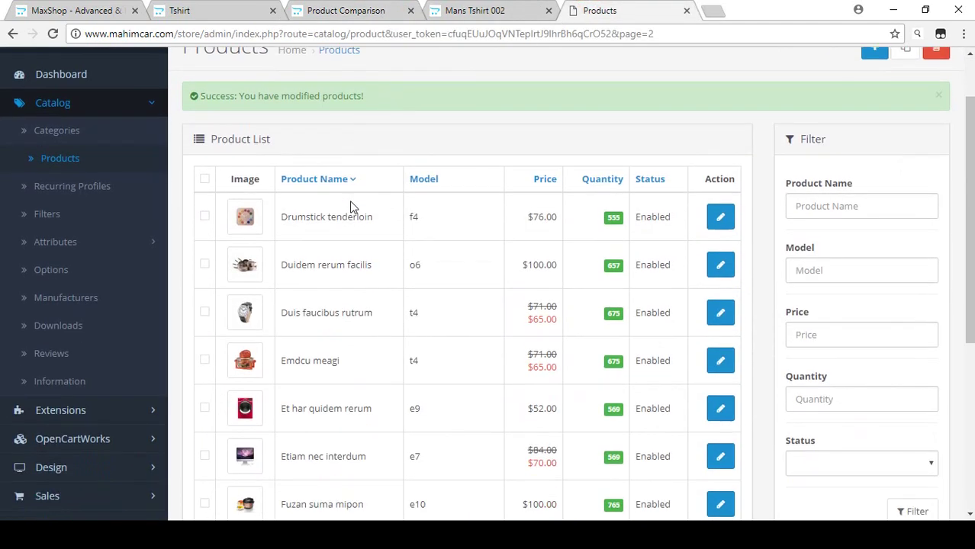